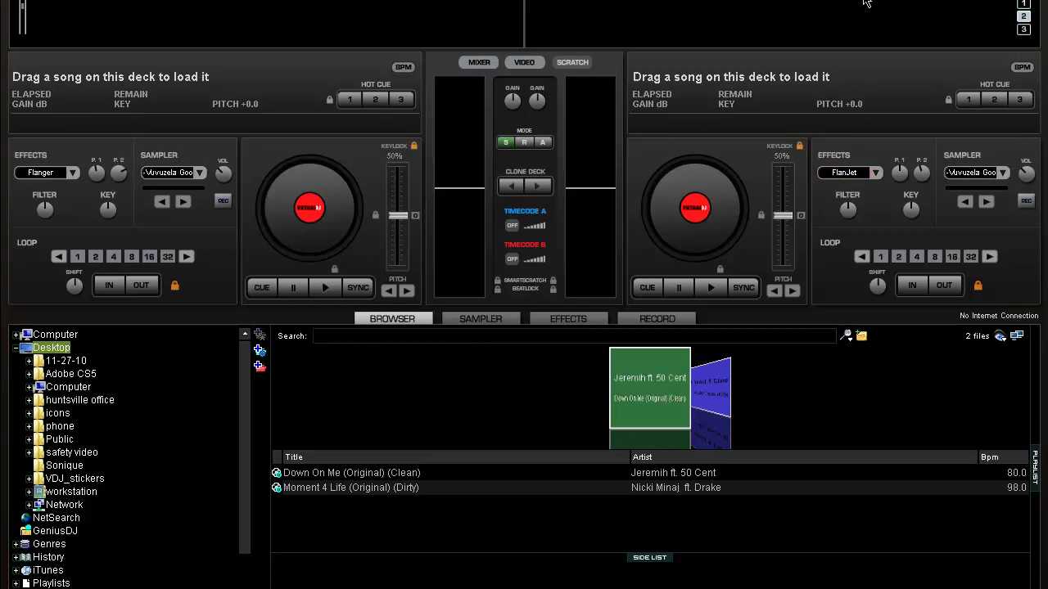
# Step: Collapse the Desktop folder in VirtualDJ's browser tree
pyautogui.click(16, 348)
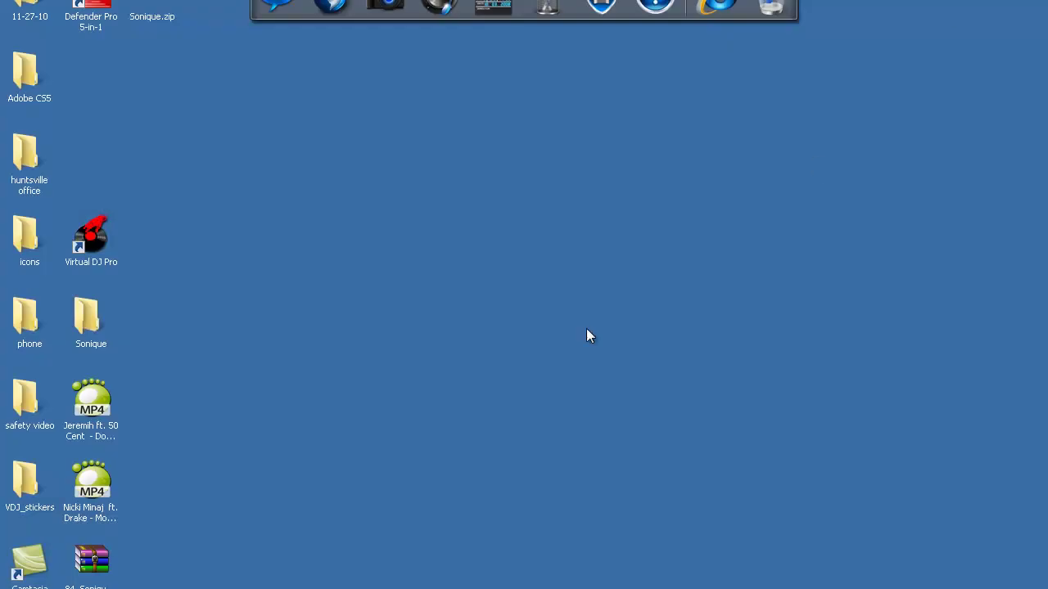
# Step: Browse Documents\VirtualDJ in Explorer and widen the Name column to show full file names
pyautogui.press('super')
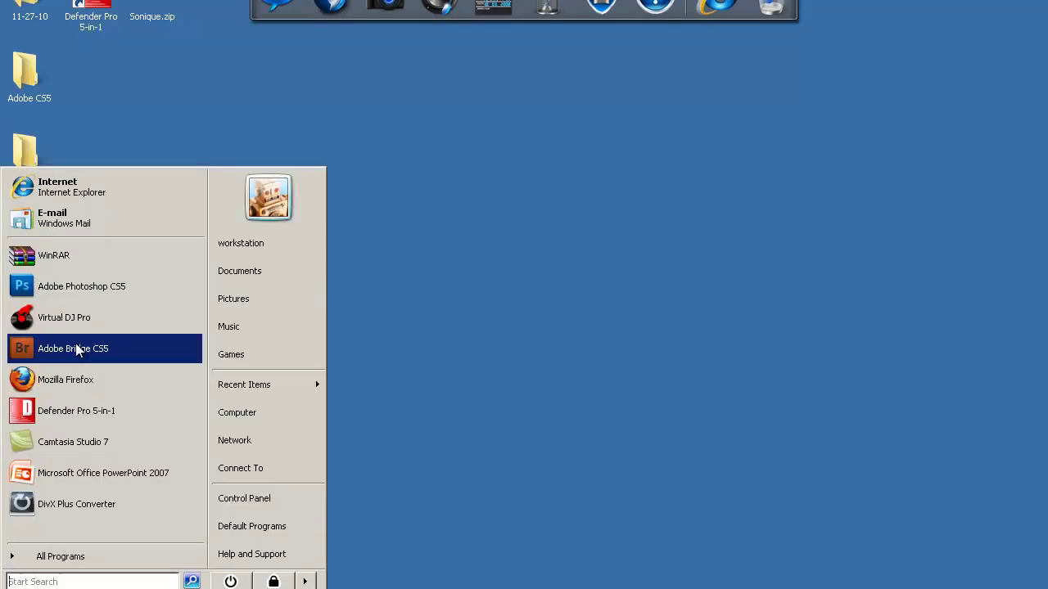
pyautogui.click(239, 272)
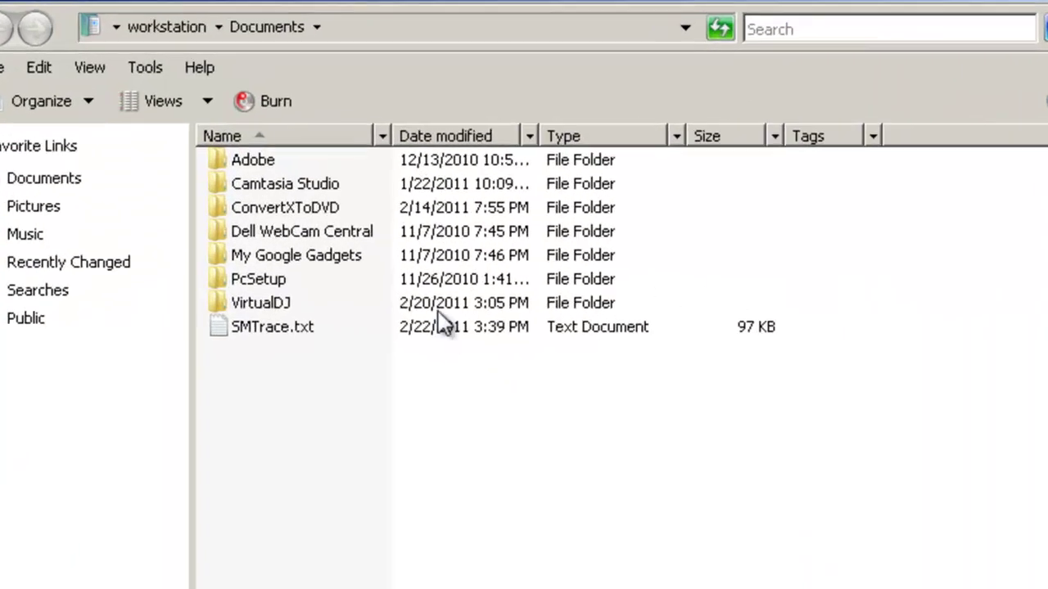
pyautogui.doubleClick(313, 379)
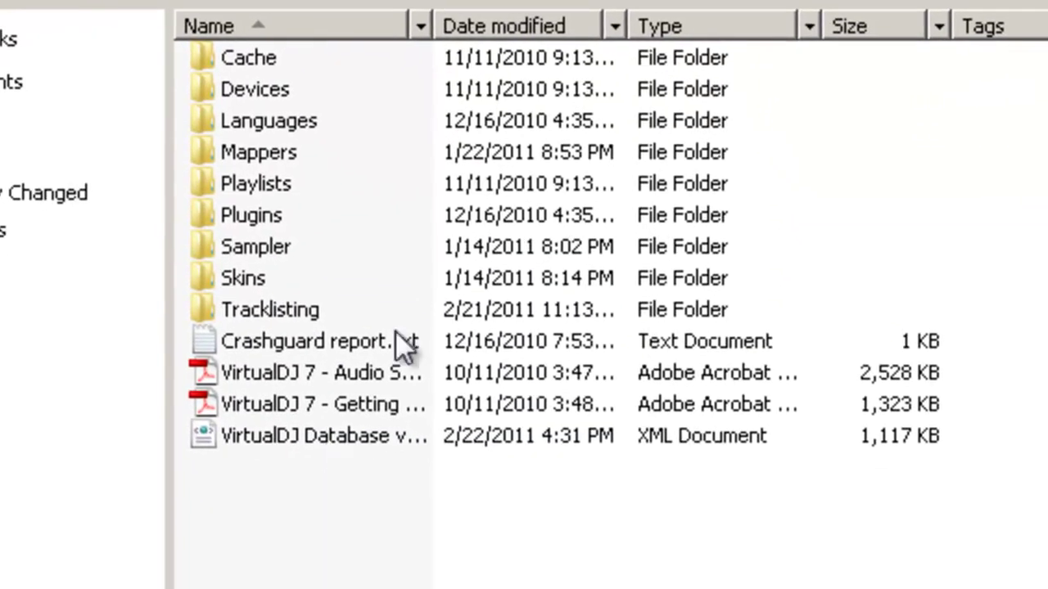
pyautogui.moveTo(432, 25); pyautogui.dragTo(864, 117)
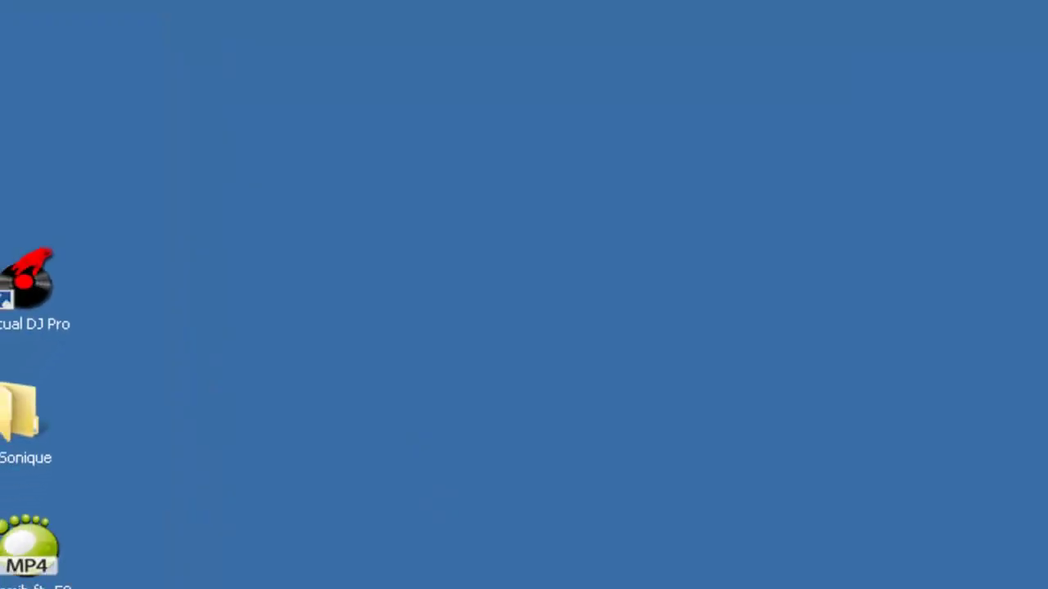
pyautogui.click(353, 583)
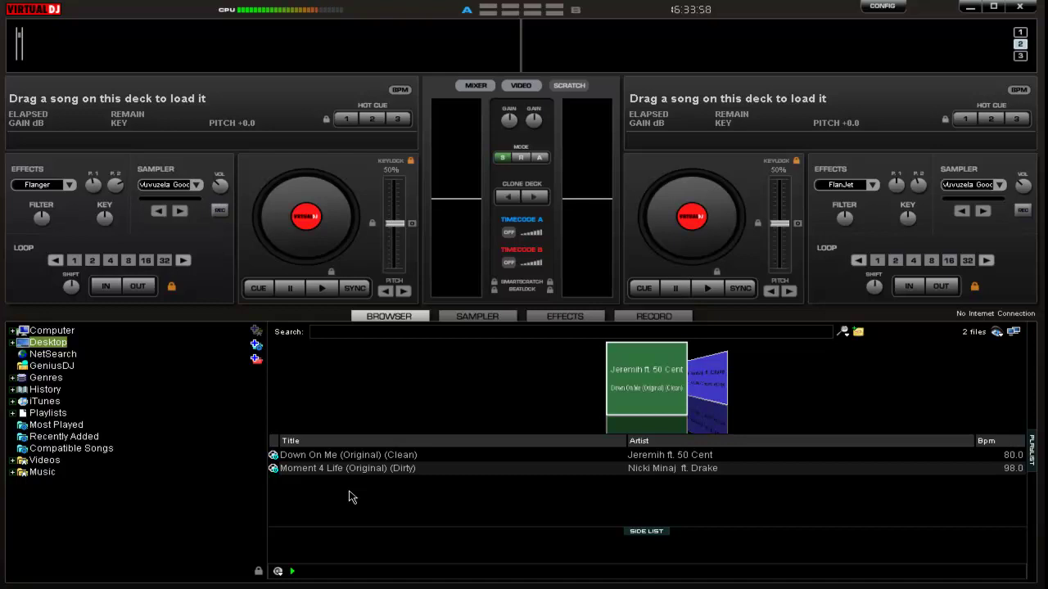
pyautogui.click(881, 5)
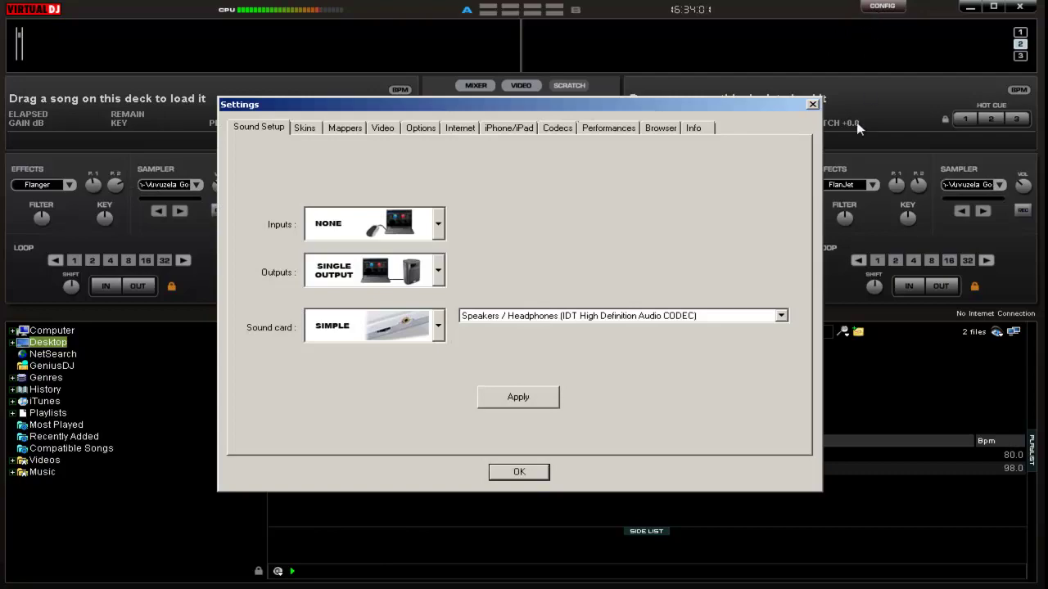
pyautogui.click(660, 129)
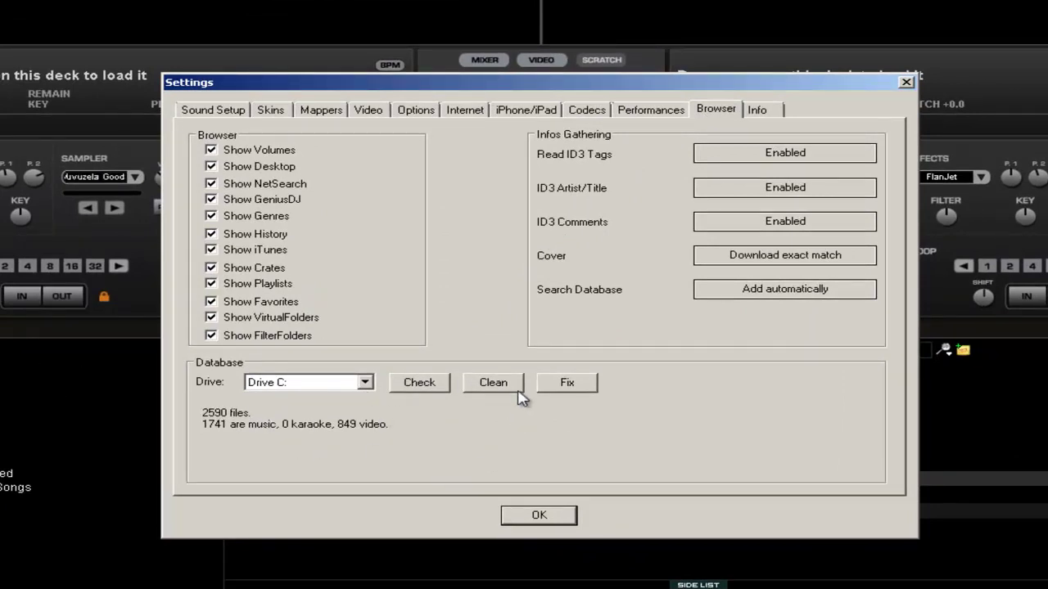
pyautogui.click(364, 383)
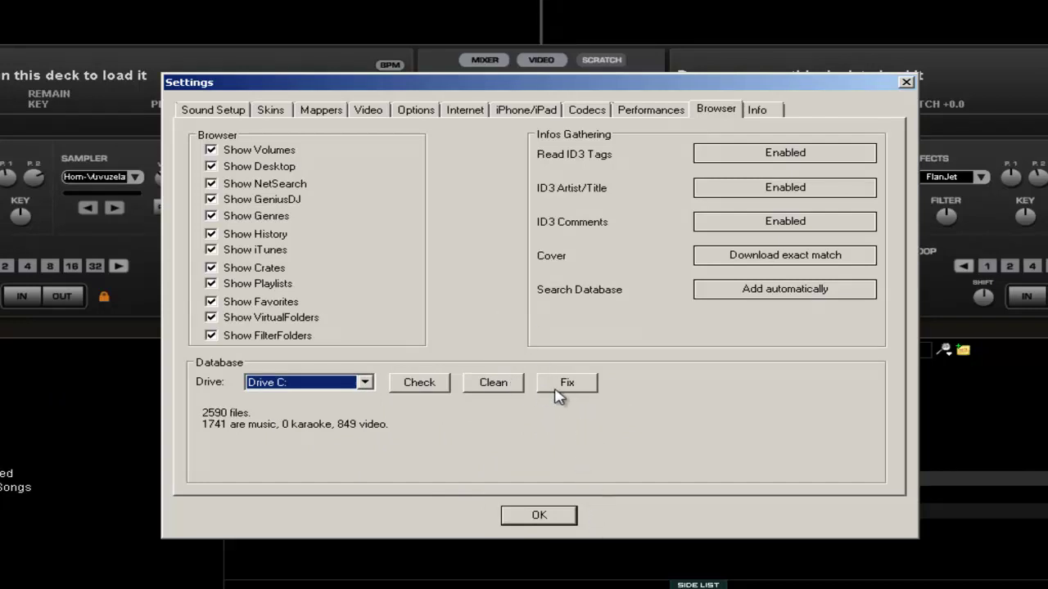
pyautogui.click(554, 524)
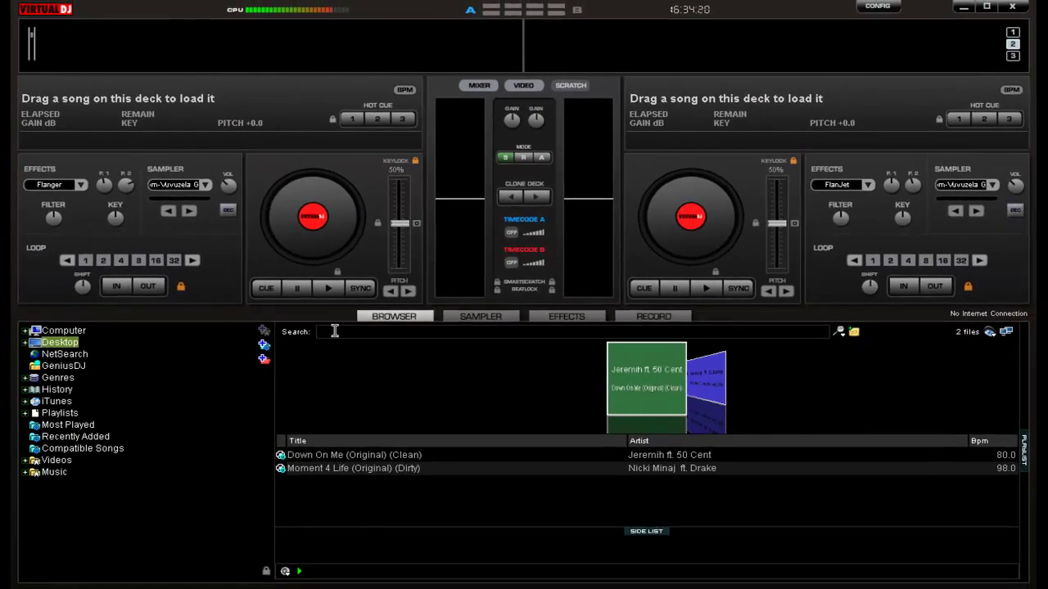
# Step: Search the library for 'didd' and pick Diddy Bop (Instrumental) from the results
pyautogui.click(333, 330)
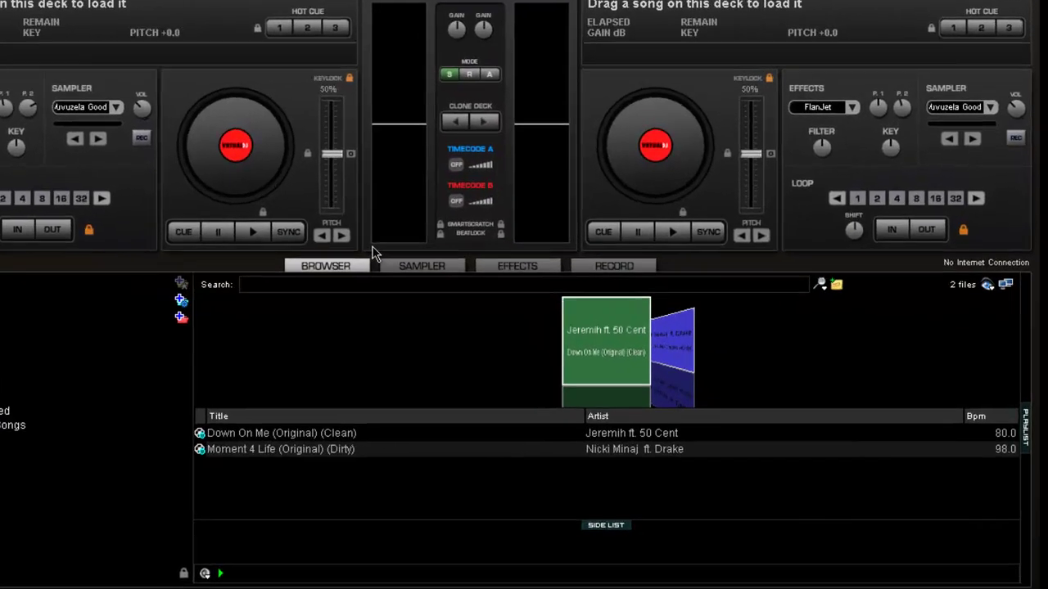
pyautogui.write('did')
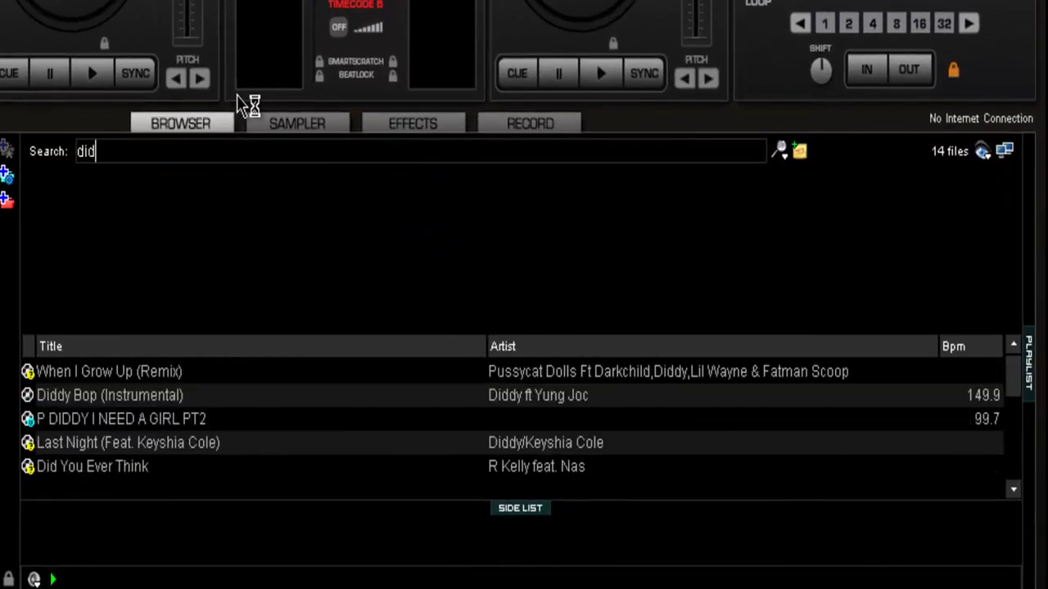
pyautogui.write('dy')
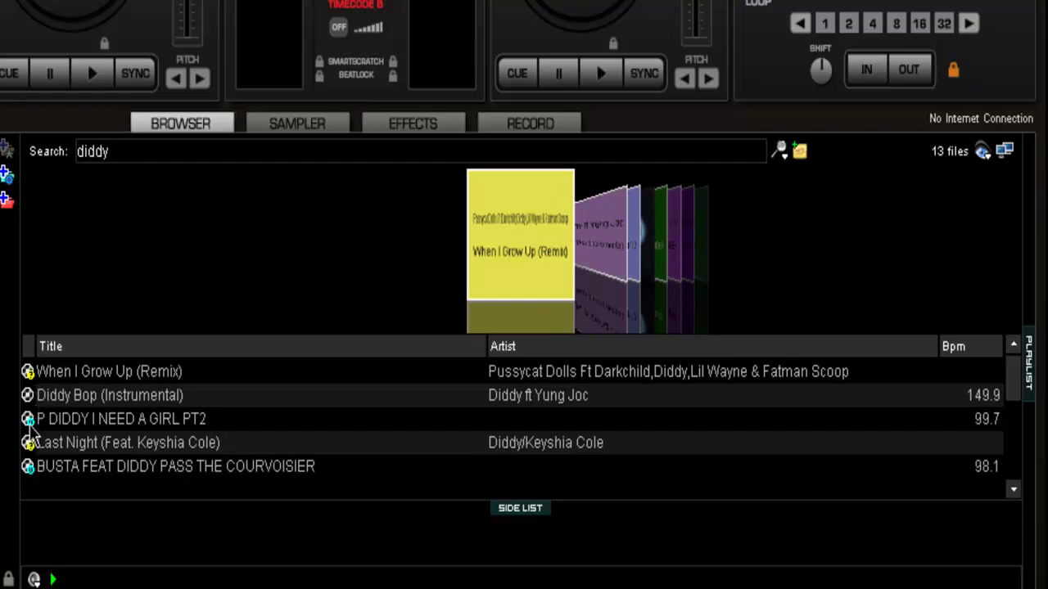
pyautogui.scroll(-3, 49, 426)
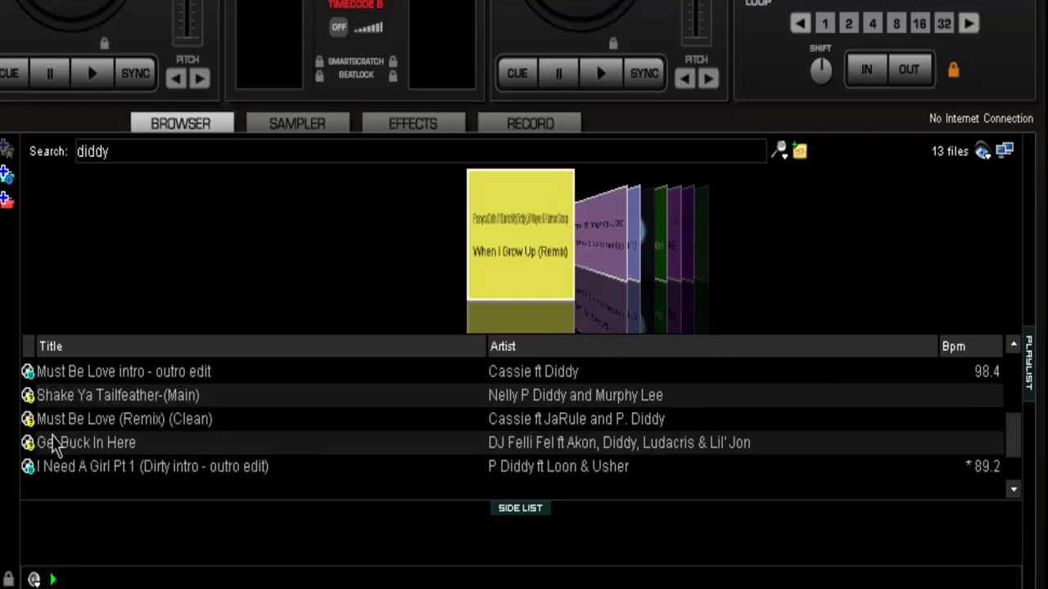
pyautogui.scroll(-2, 54, 446)
pyautogui.scroll(5, 53, 439)
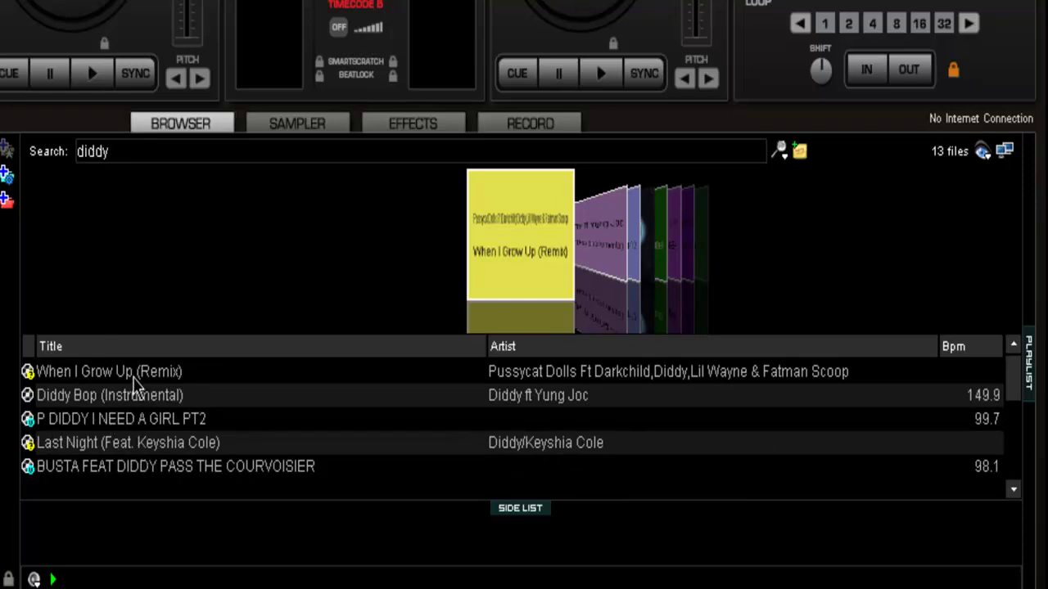
pyautogui.click(141, 397)
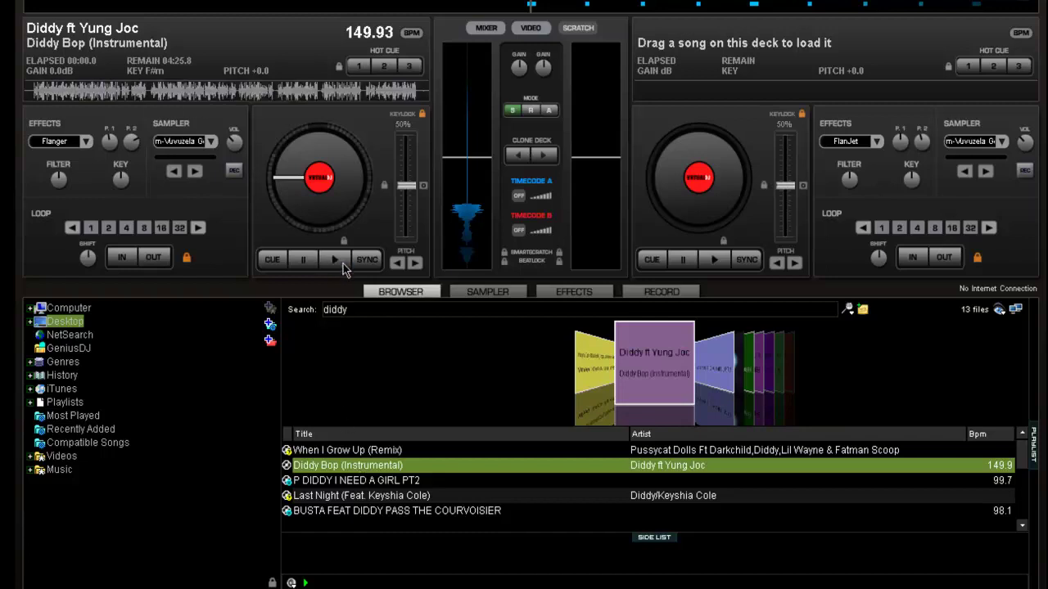
# Step: Play Diddy Bop on deck 1 and turn its gain down to about -6 dB
pyautogui.click(335, 259)
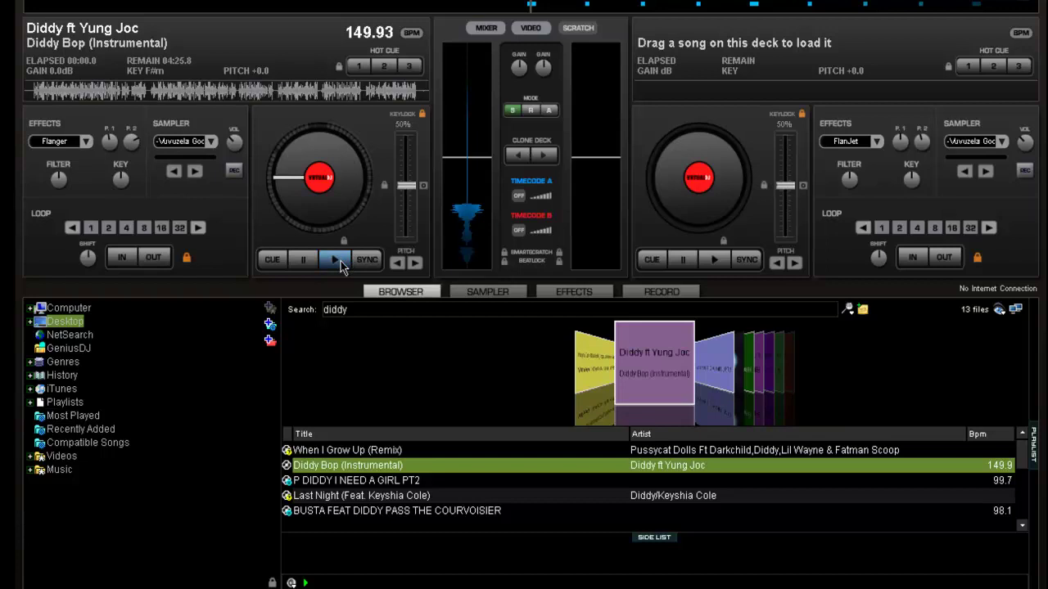
pyautogui.click(335, 262)
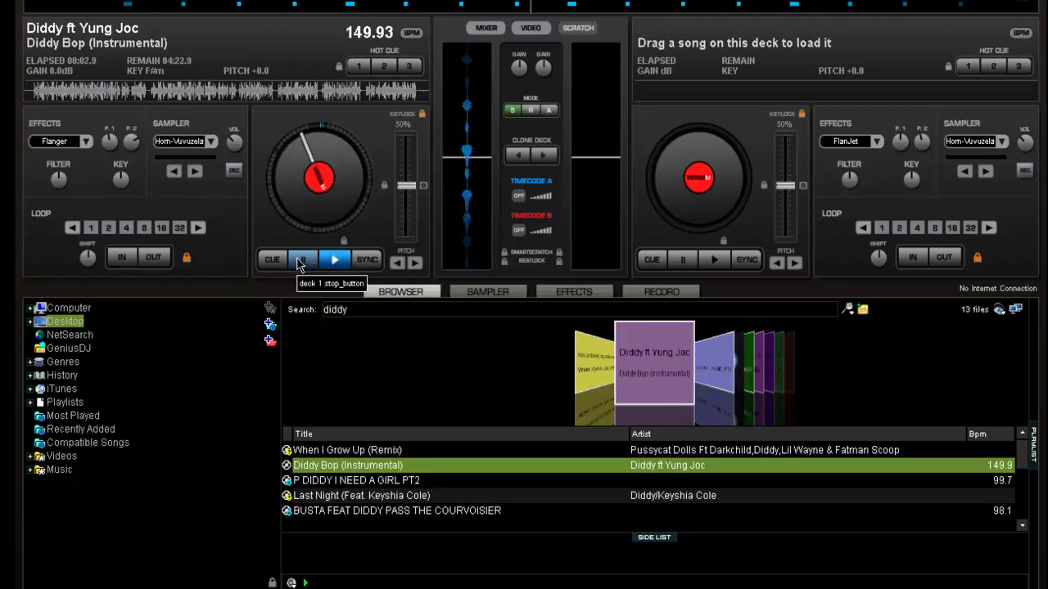
pyautogui.moveTo(524, 67); pyautogui.dragTo(521, 91)
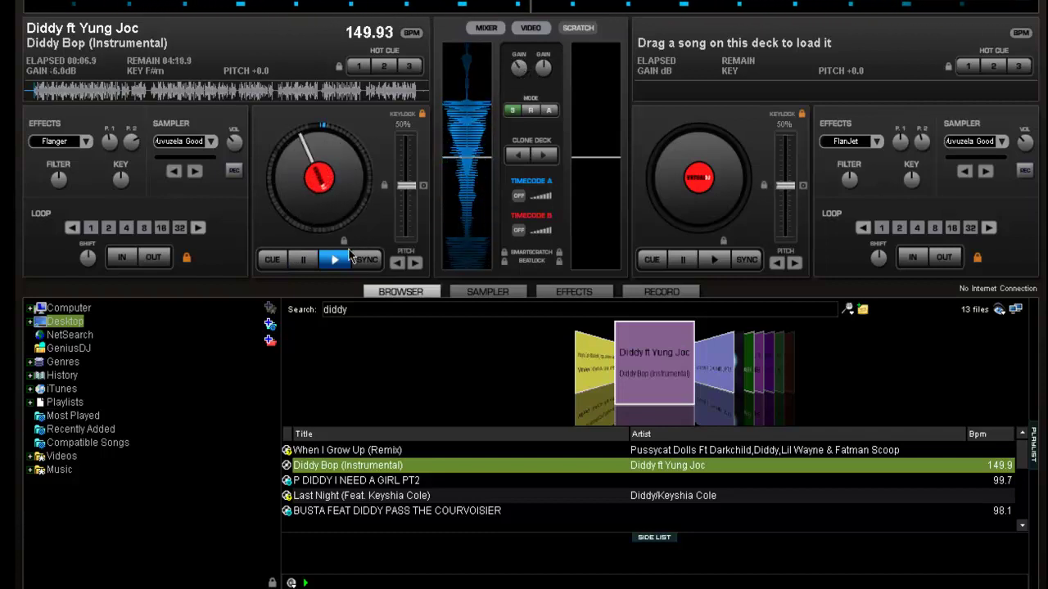
# Step: Stop, set the position on the first beat, save hot cue 1, and resume playback
pyautogui.doubleClick(305, 263)
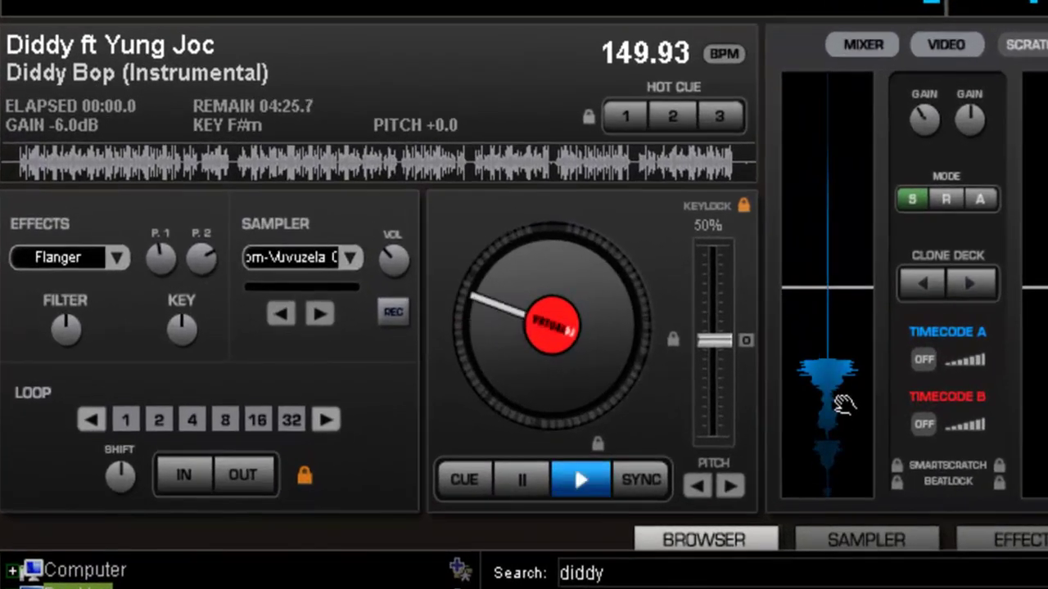
pyautogui.moveTo(843, 402); pyautogui.dragTo(839, 335)
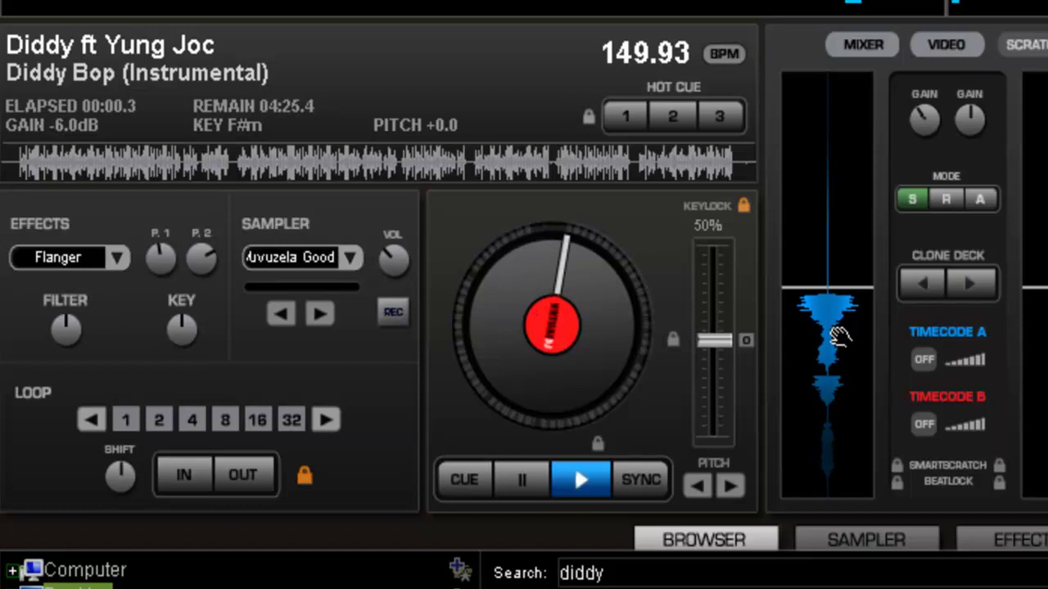
pyautogui.moveTo(839, 336); pyautogui.dragTo(839, 334)
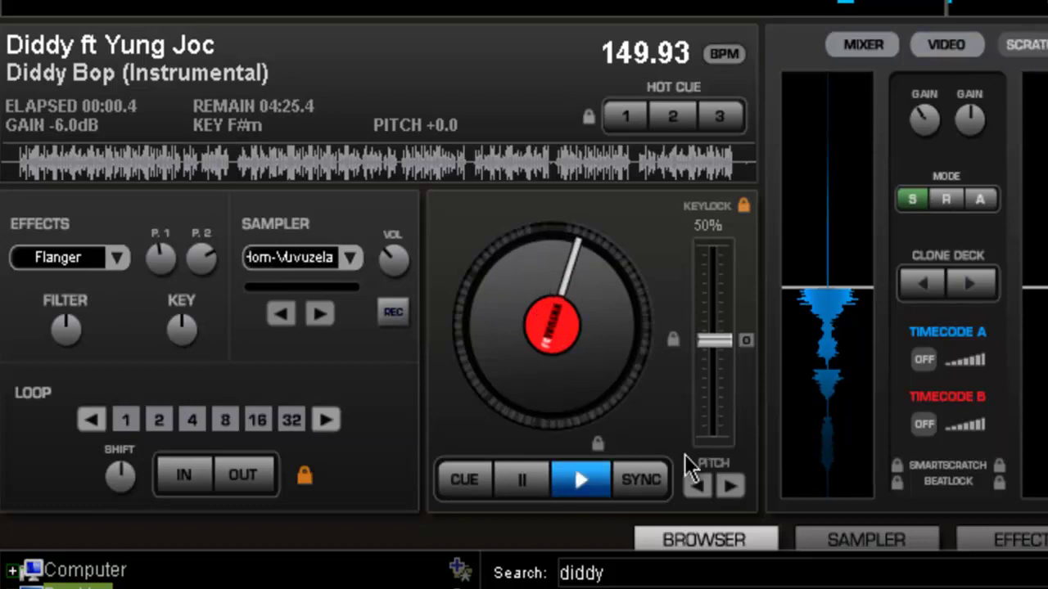
pyautogui.click(458, 481)
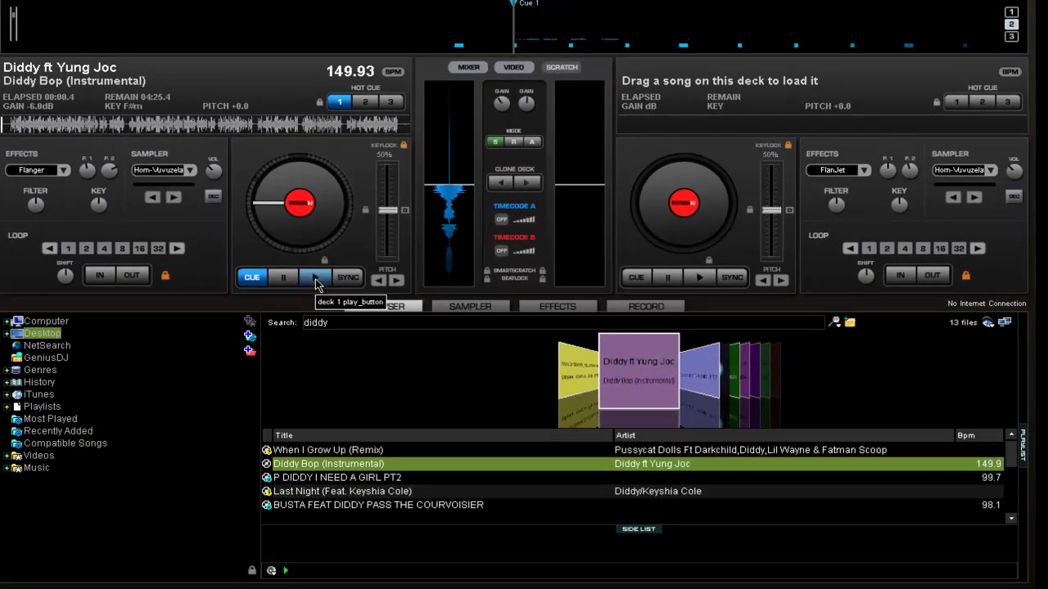
pyautogui.click(316, 279)
# Step: Open Diddy Bop's manual BPM editor and show the beat grid anchor settings
pyautogui.rightClick(441, 468)
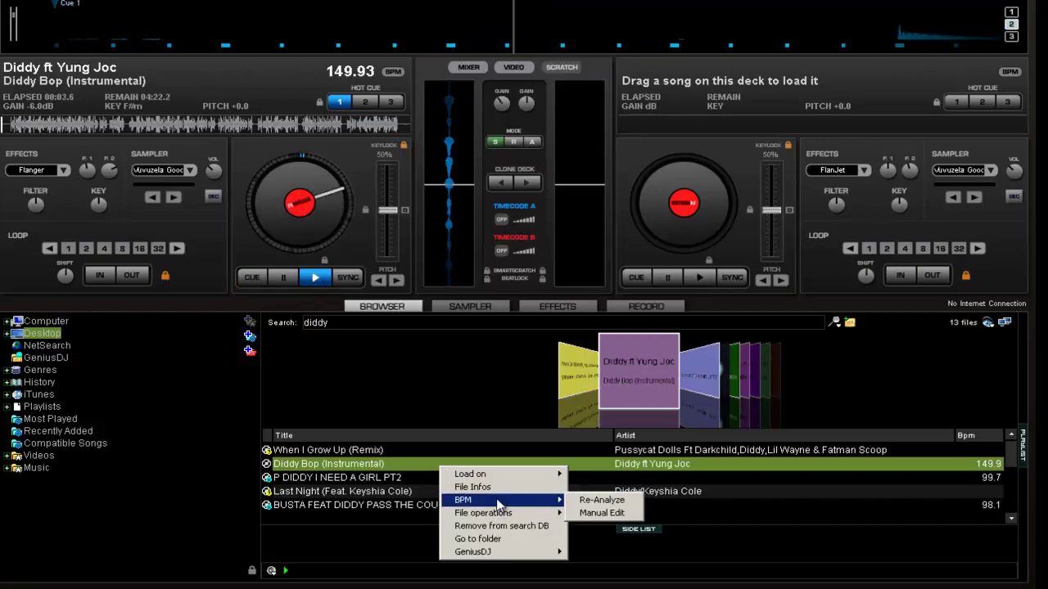
pyautogui.moveTo(501, 500)
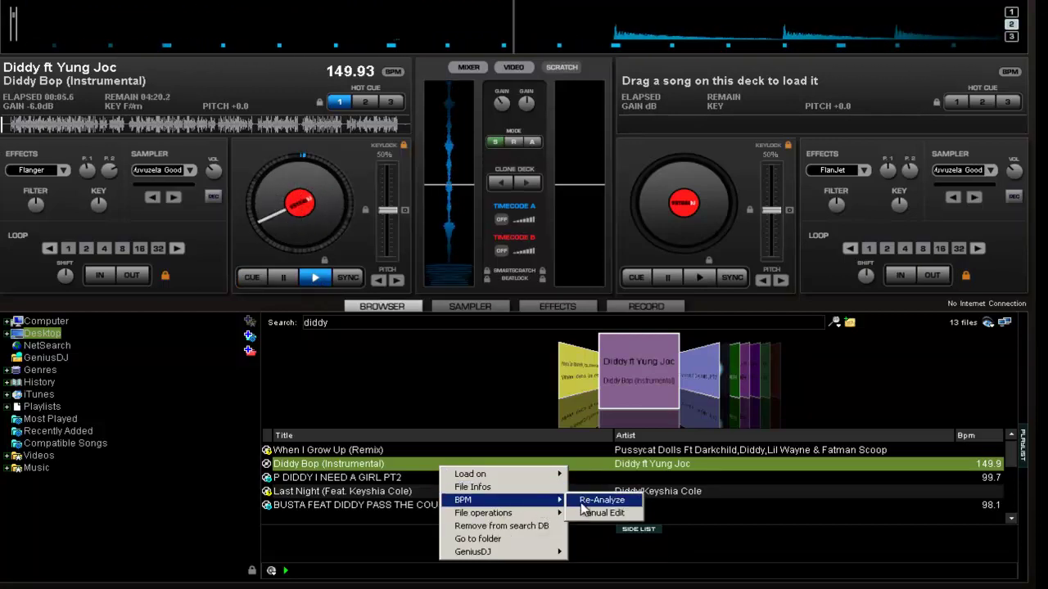
pyautogui.click(598, 513)
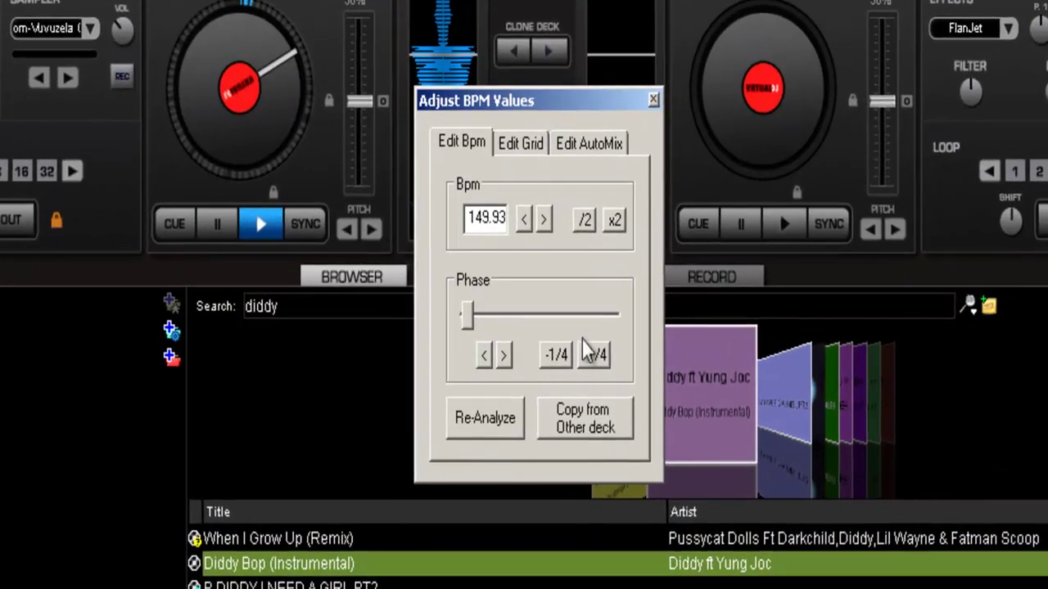
pyautogui.click(522, 146)
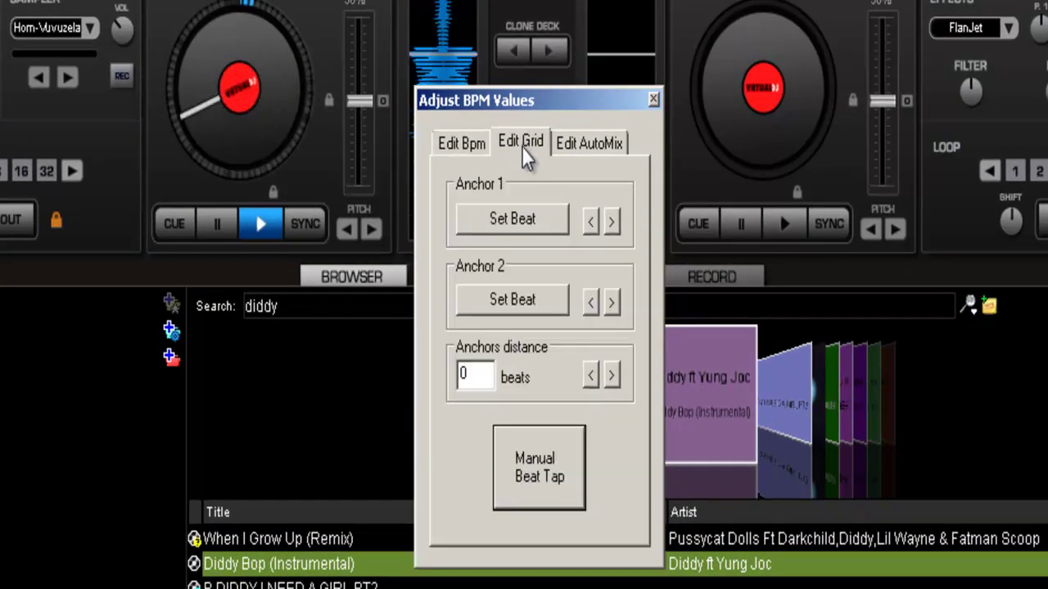
# Step: Tap the beat along with the music until the anchor distance reaches 23 beats
pyautogui.click(547, 461)
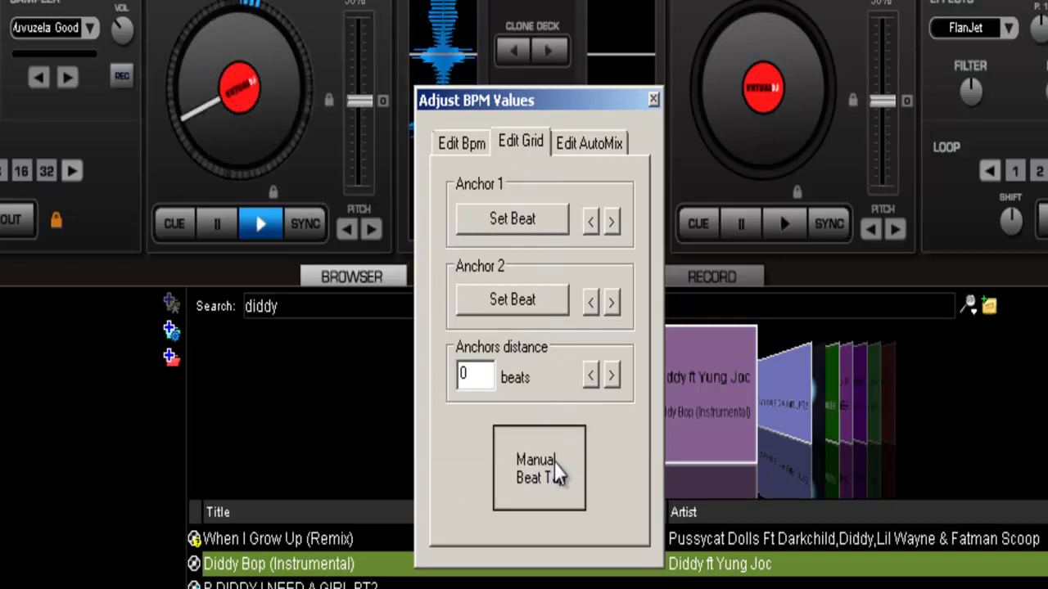
pyautogui.click(553, 463)
pyautogui.click(551, 464)
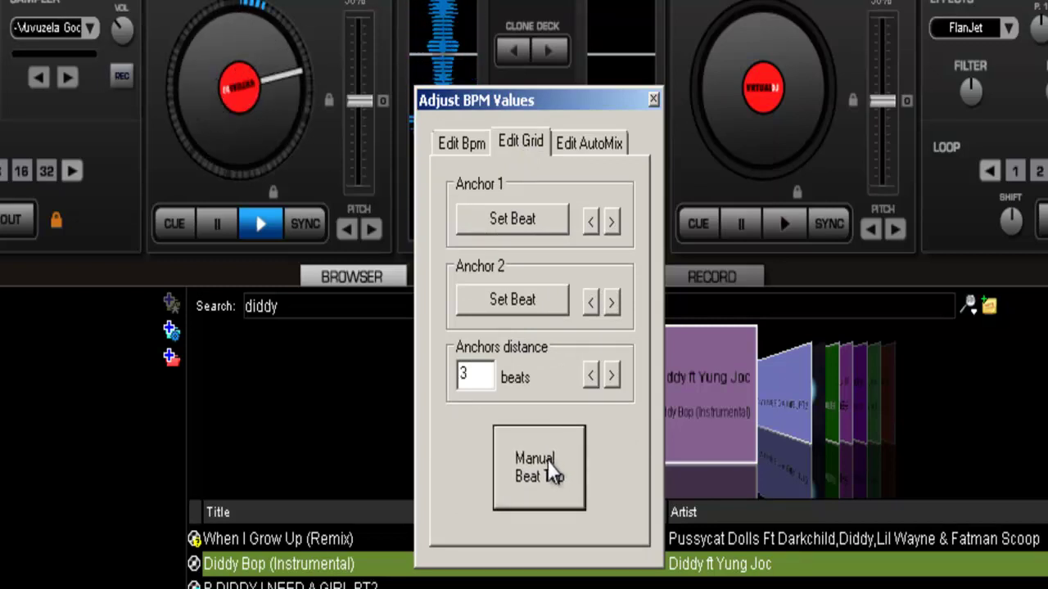
pyautogui.click(548, 468)
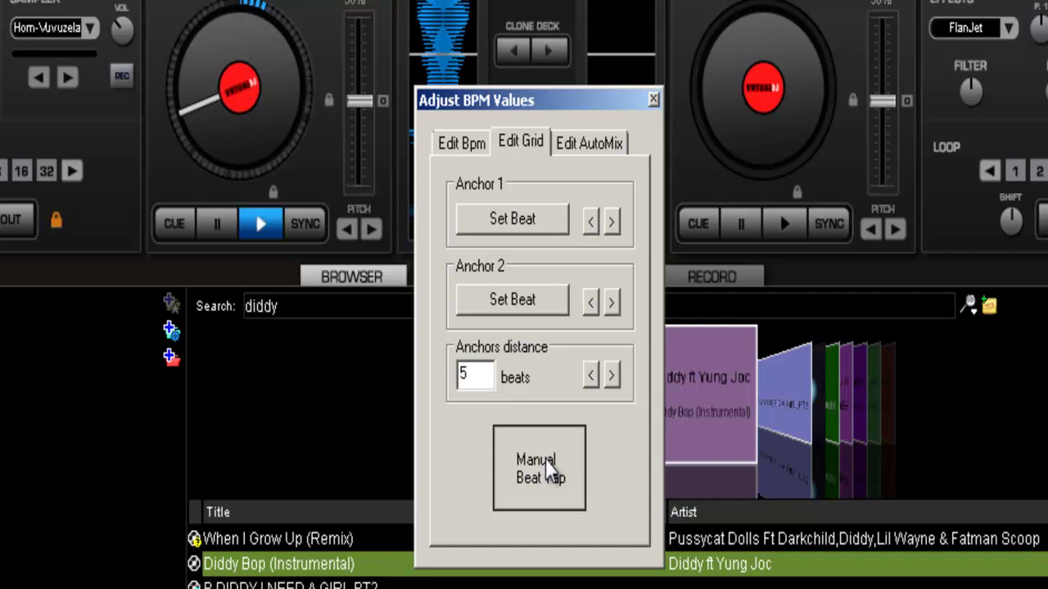
pyautogui.click(547, 465)
pyautogui.click(546, 462)
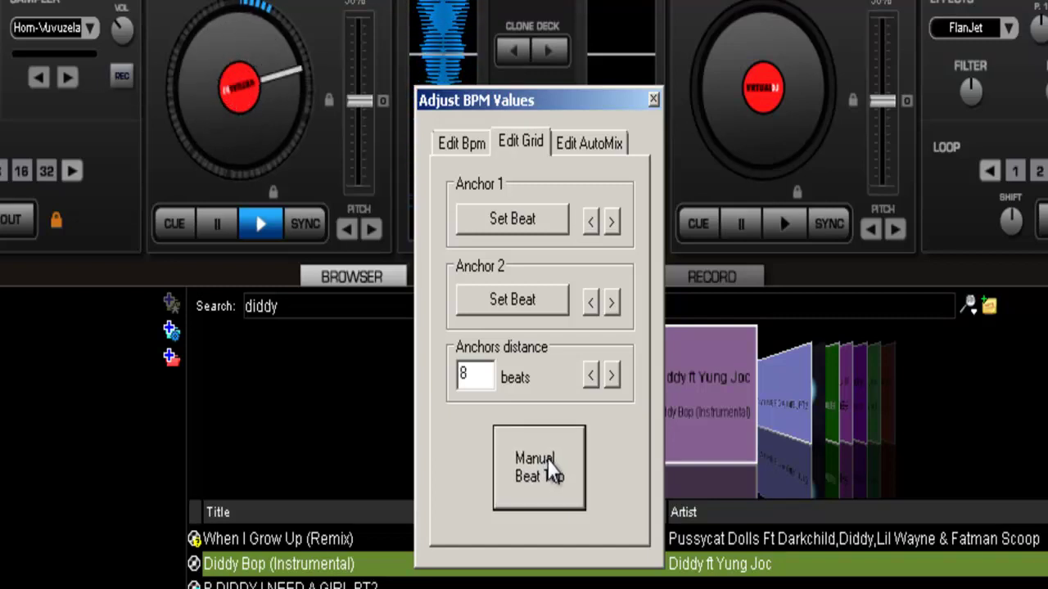
pyautogui.click(554, 467)
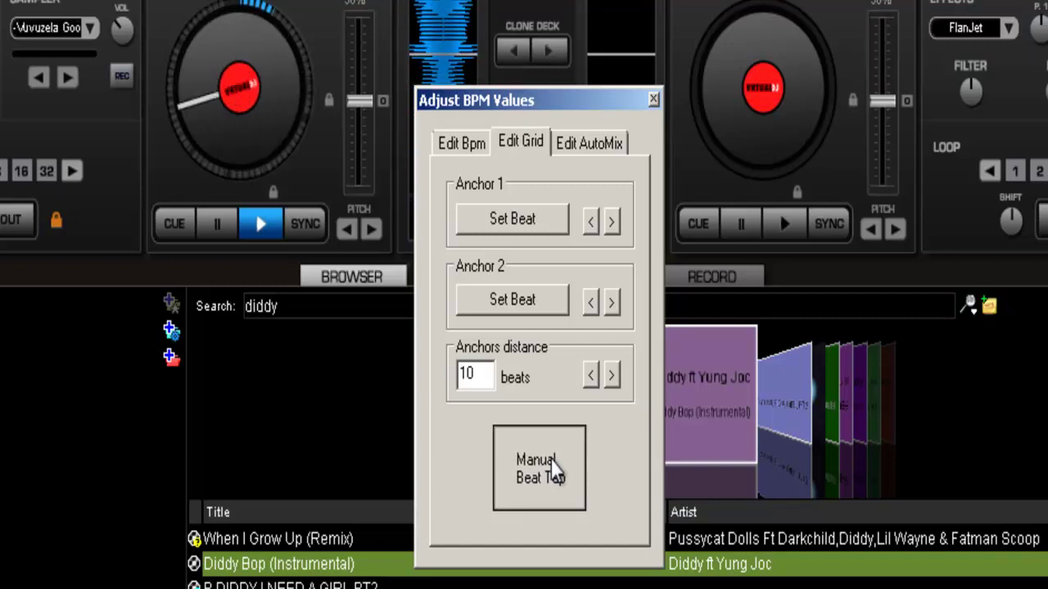
pyautogui.click(554, 467)
pyautogui.click(548, 463)
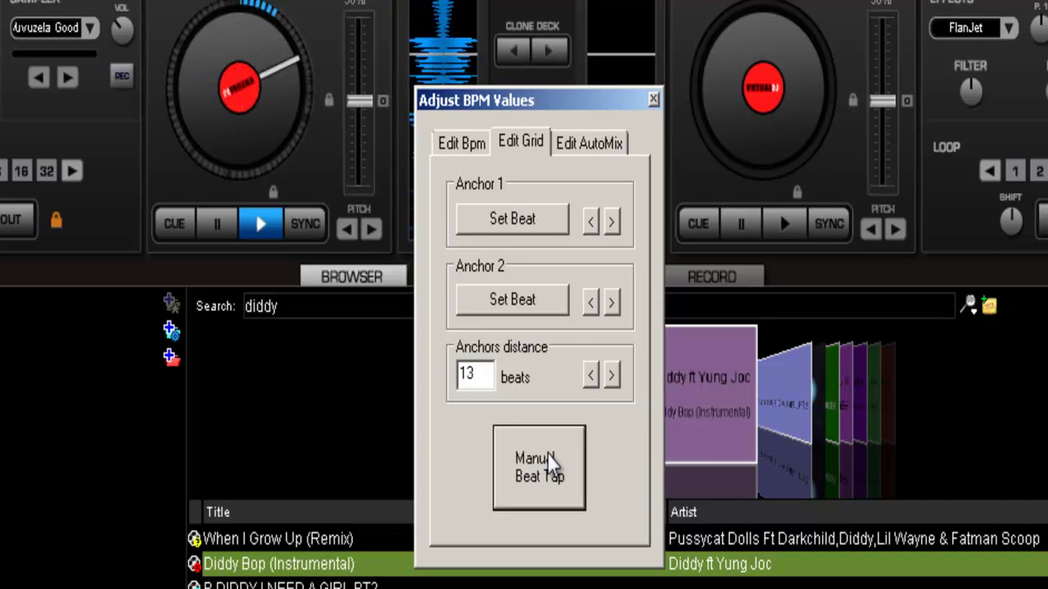
pyautogui.click(547, 453)
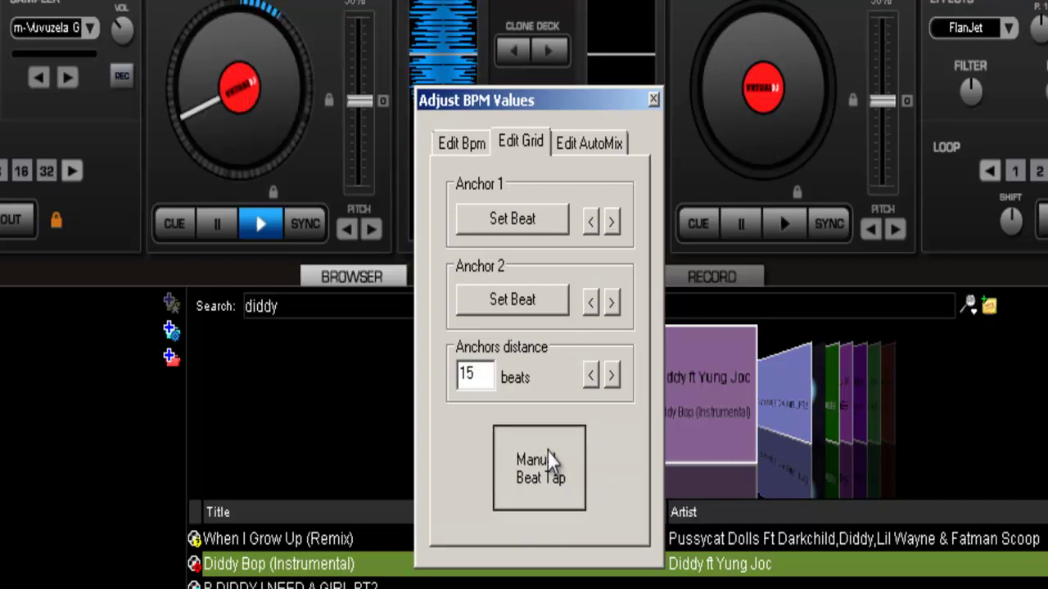
pyautogui.click(548, 453)
pyautogui.click(549, 450)
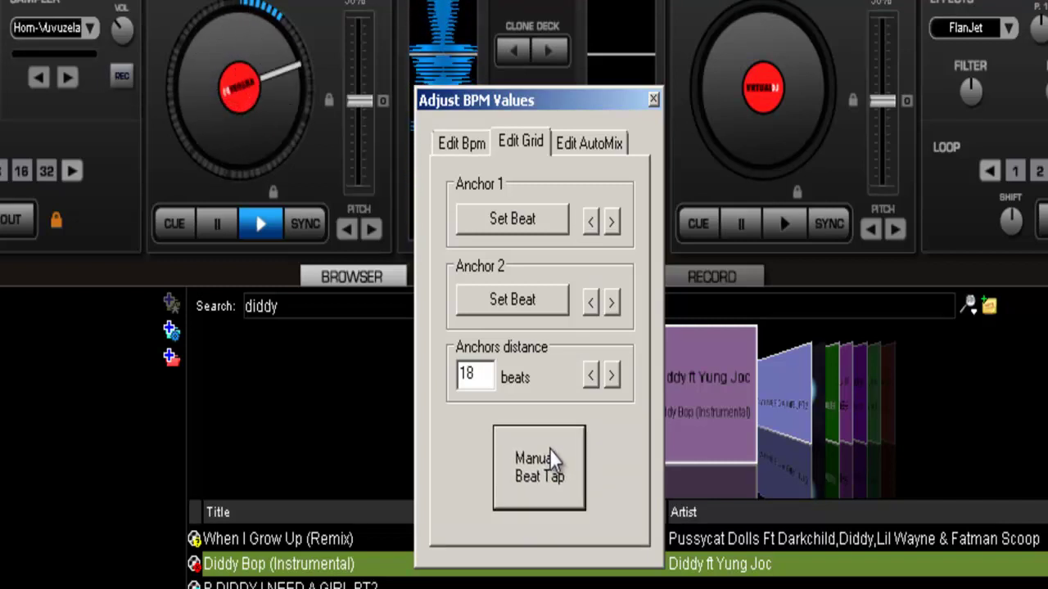
pyautogui.click(549, 449)
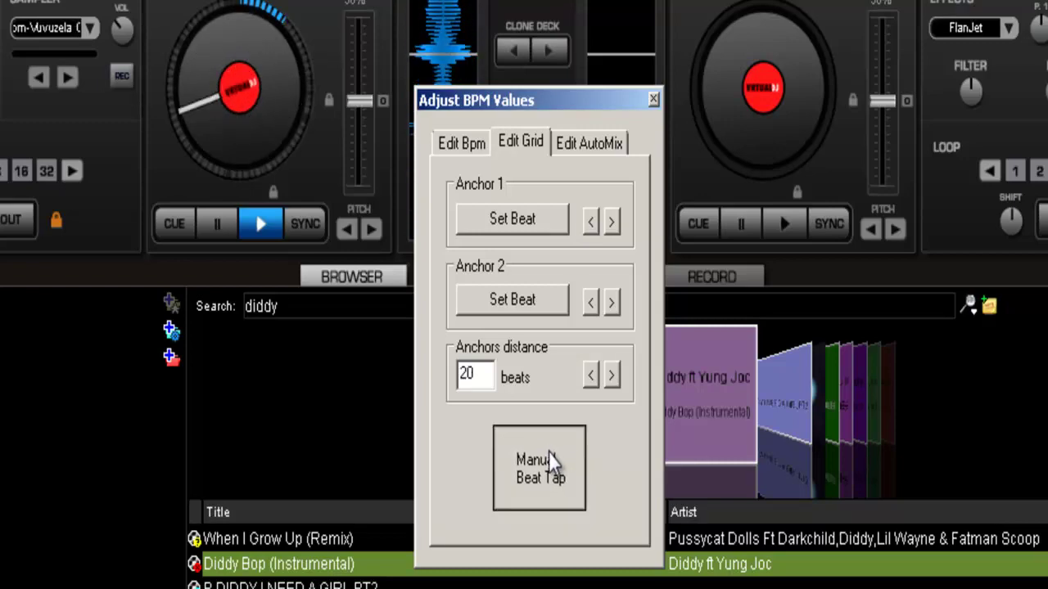
pyautogui.click(549, 451)
pyautogui.click(546, 446)
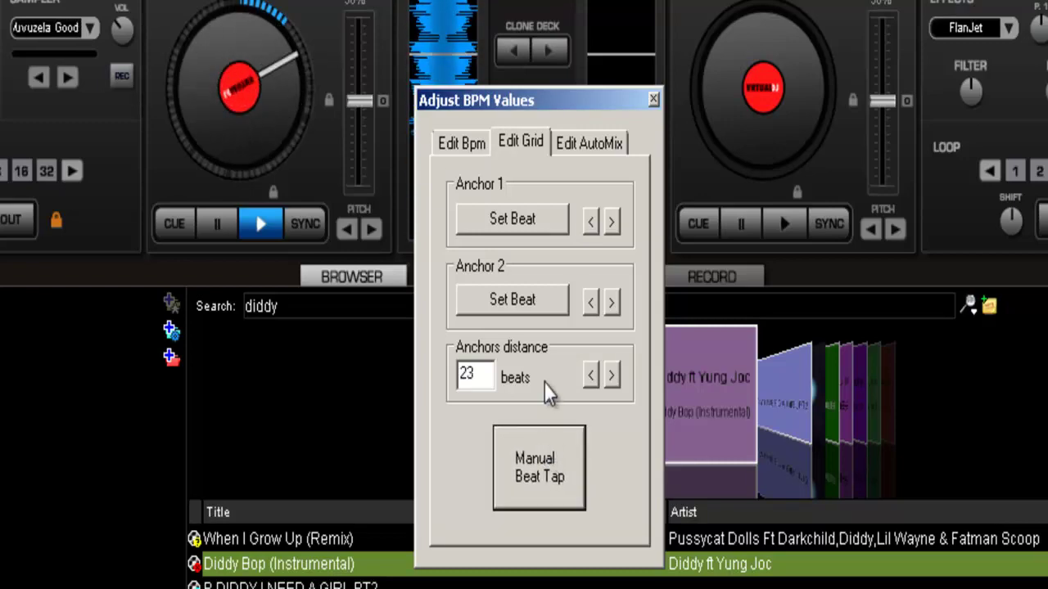
# Step: Close the BPM window, lower deck 1 gain, pause, and load When I Grow Up (Remix)
pyautogui.click(652, 100)
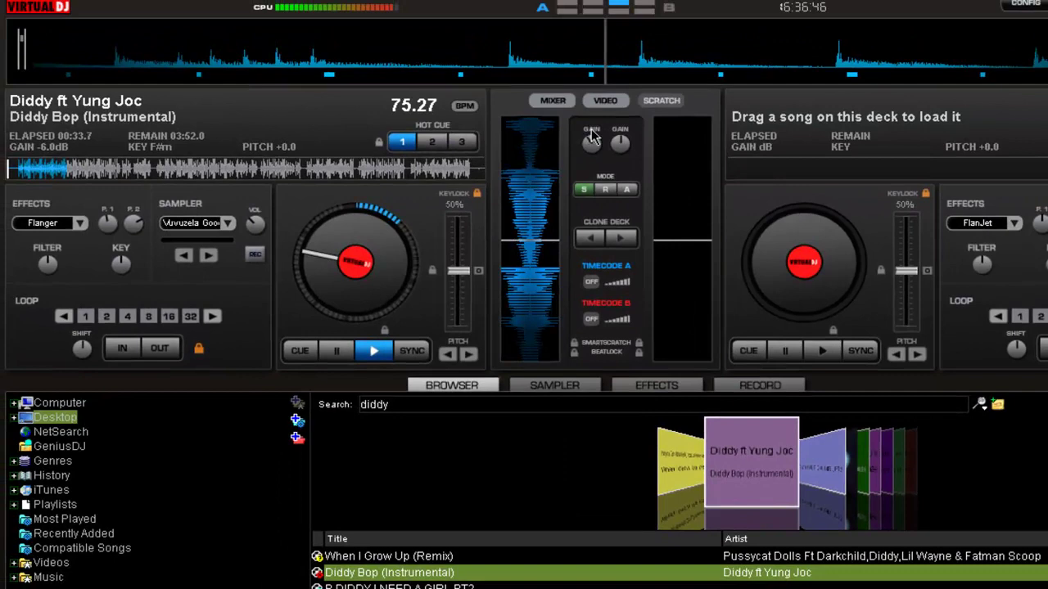
pyautogui.moveTo(596, 149); pyautogui.dragTo(583, 226)
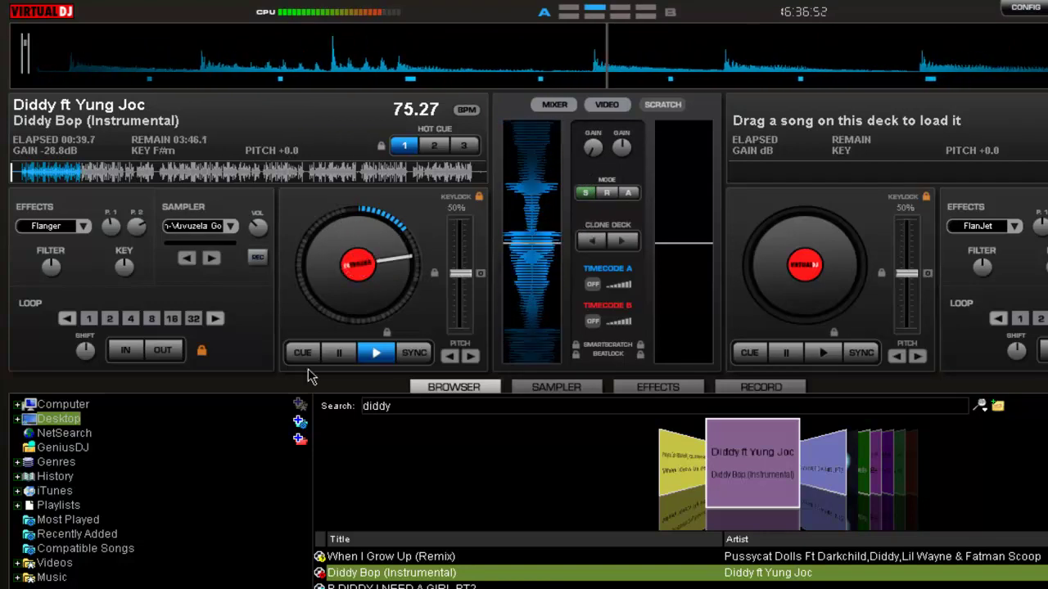
pyautogui.click(336, 361)
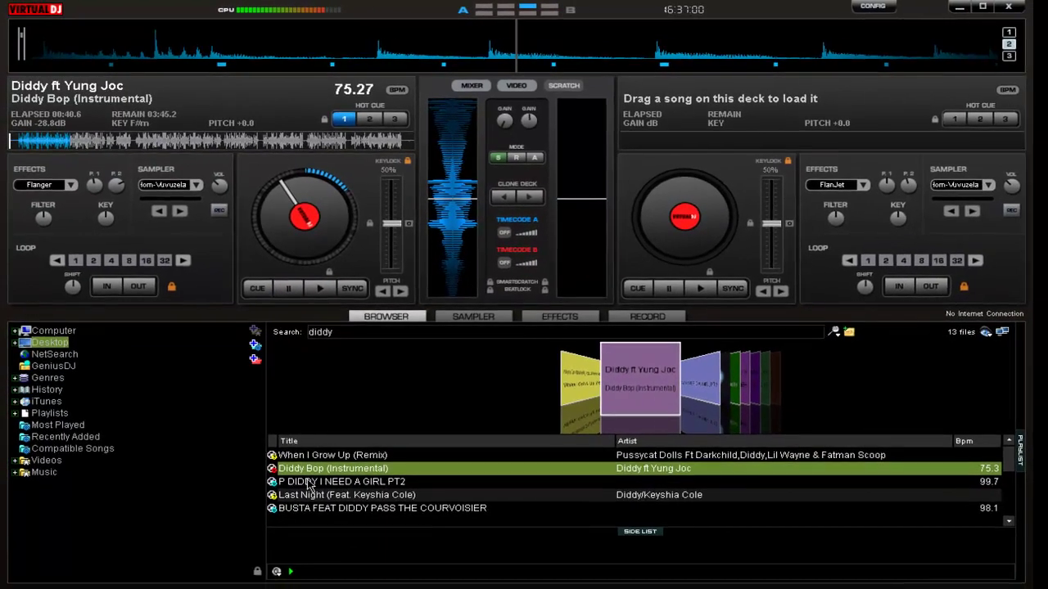
pyautogui.click(346, 482)
pyautogui.doubleClick(348, 455)
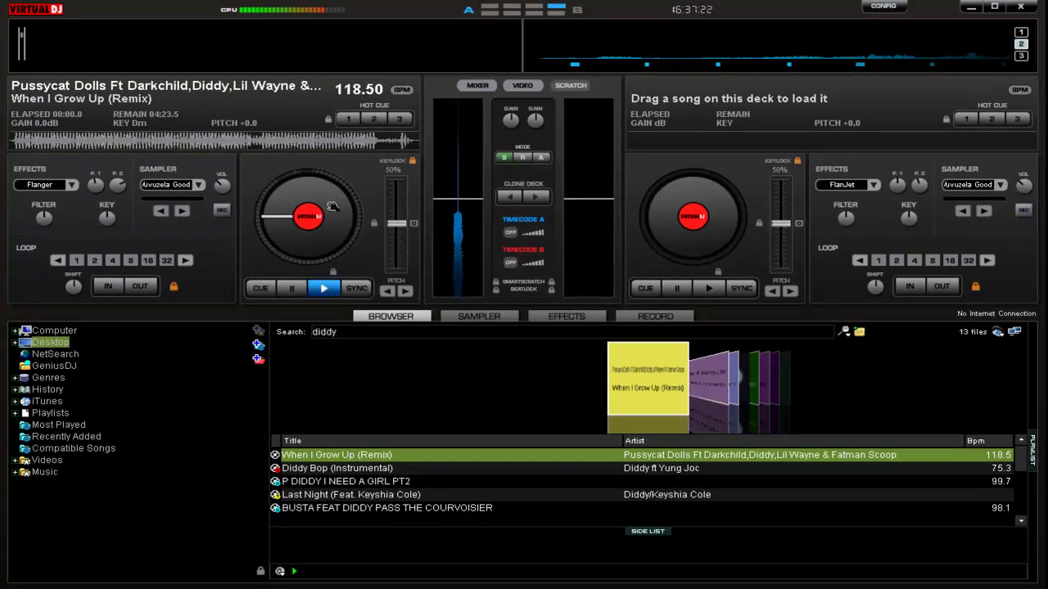
pyautogui.click(329, 291)
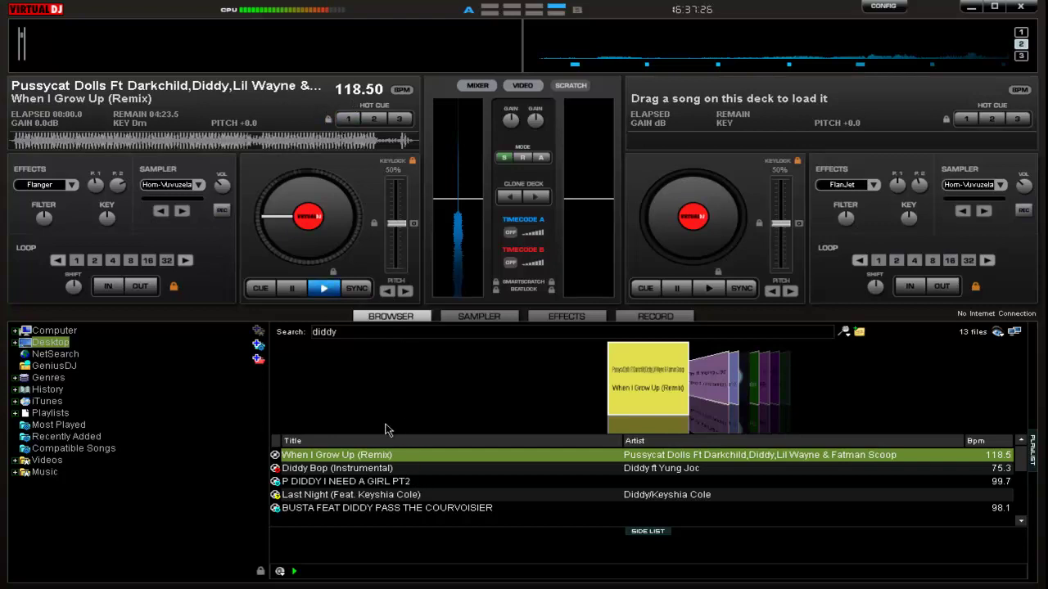
pyautogui.click(324, 288)
pyautogui.click(293, 290)
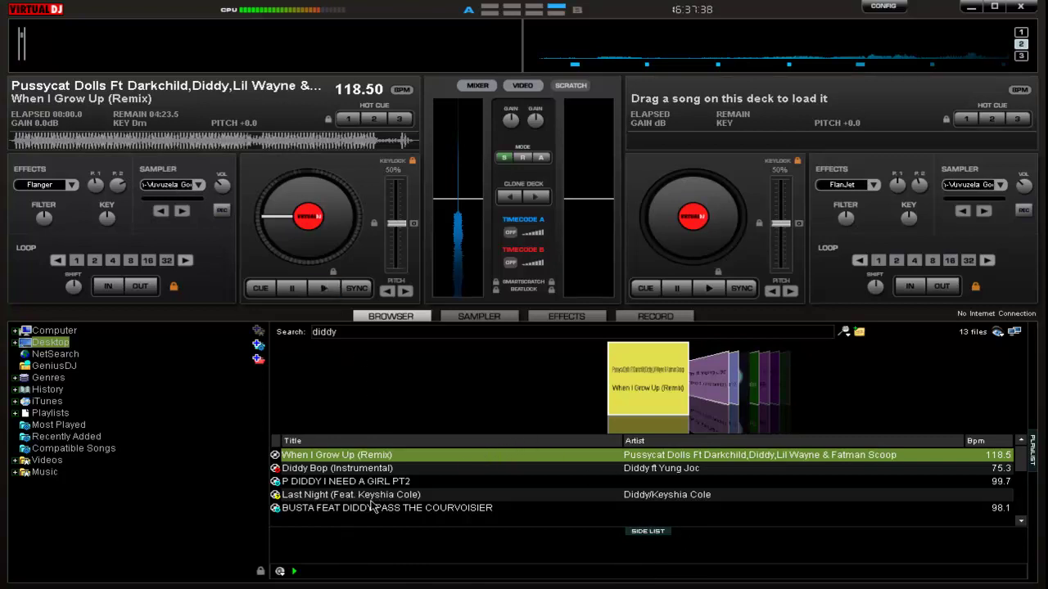
# Step: Load Last Night (Feat. Keyshia Cole) onto deck 1 at 121 BPM and clear the 'diddy' search
pyautogui.moveTo(370, 501); pyautogui.dragTo(302, 200)
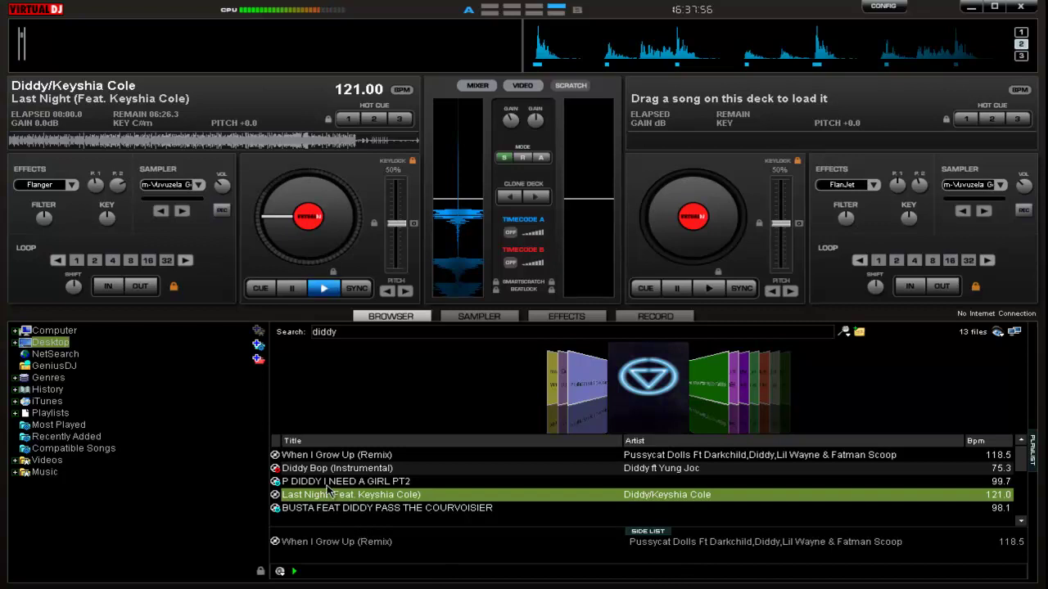
pyautogui.click(342, 332)
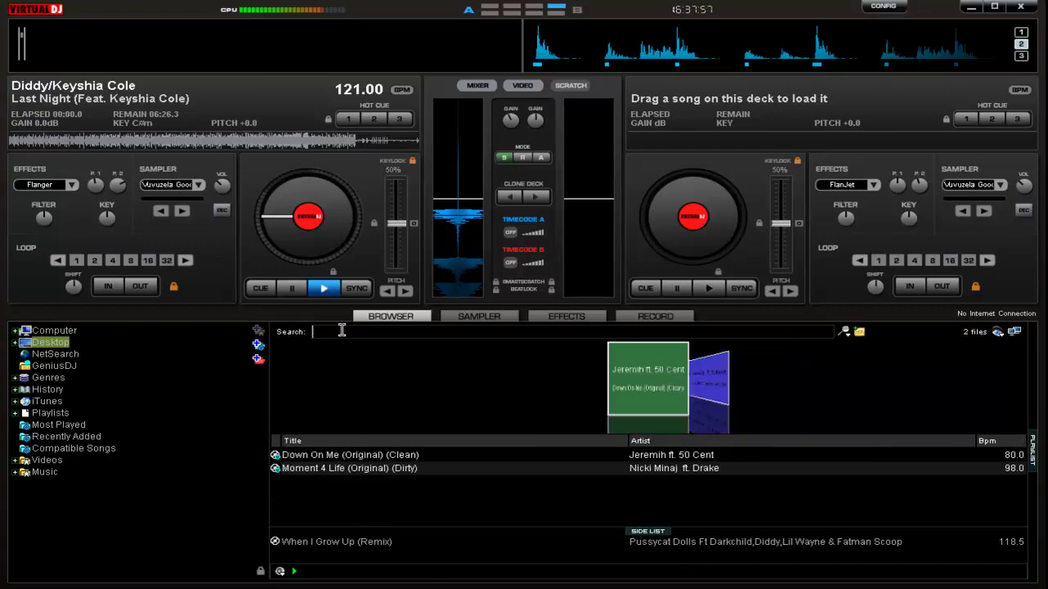
# Step: Select Down On Me and Moment 4 Life together, then dismiss their context menu
pyautogui.click(400, 457)
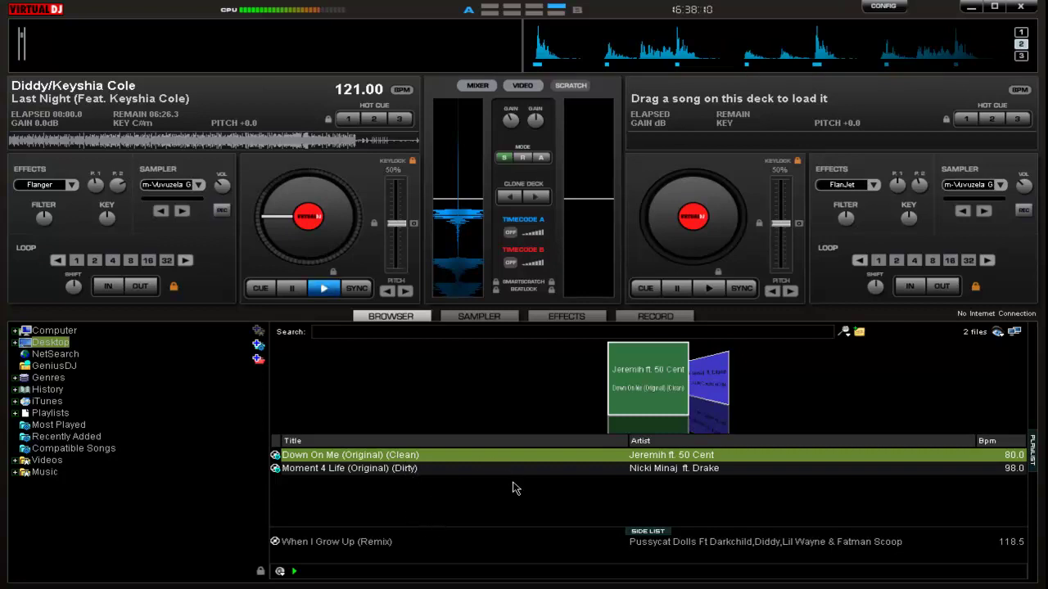
pyautogui.keyDown('shift'); pyautogui.click(394, 473); pyautogui.keyUp('shift')
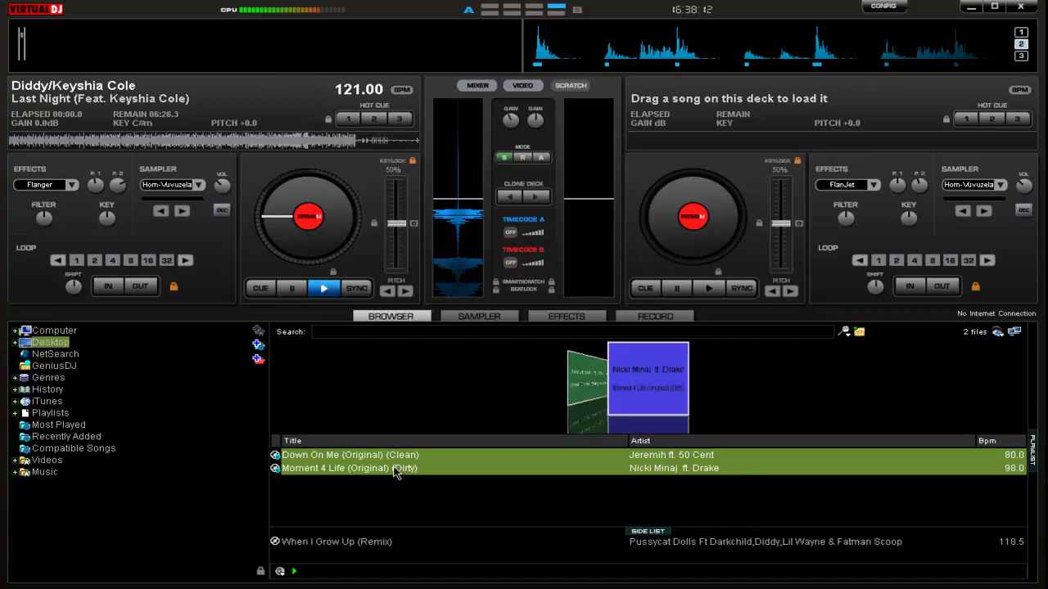
pyautogui.rightClick(394, 473)
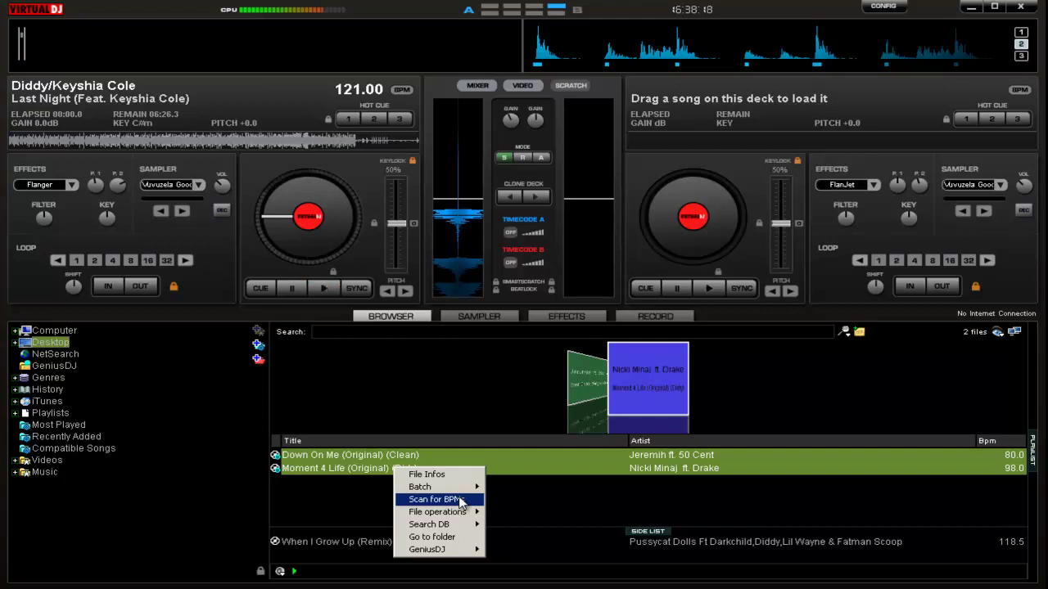
pyautogui.click(365, 374)
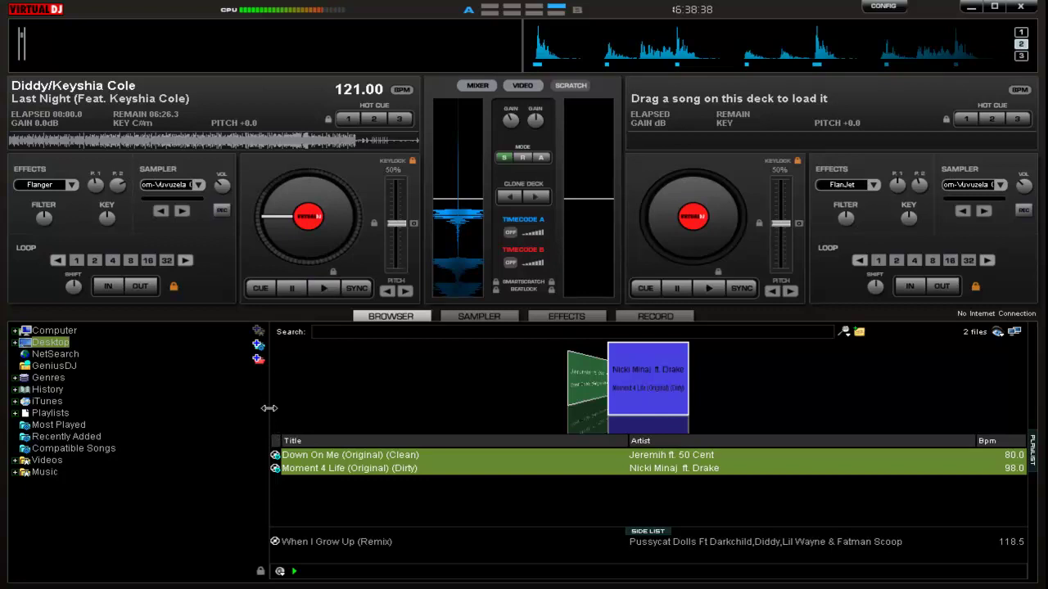
# Step: Widen the track list and save hot cue 1 near the start of Last Night
pyautogui.moveTo(268, 408); pyautogui.dragTo(157, 405)
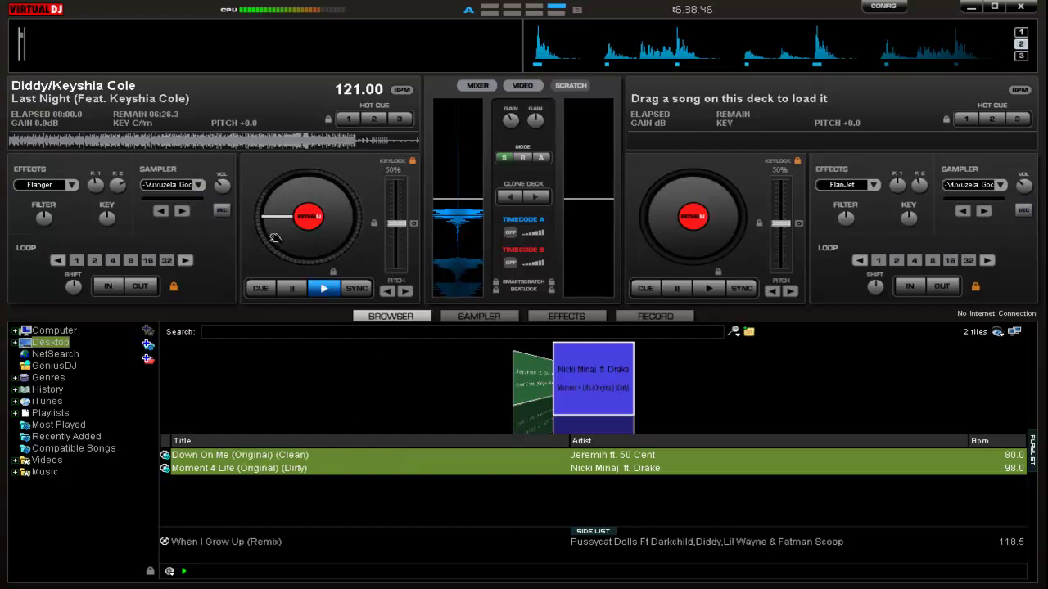
pyautogui.scroll(-3, 273, 237)
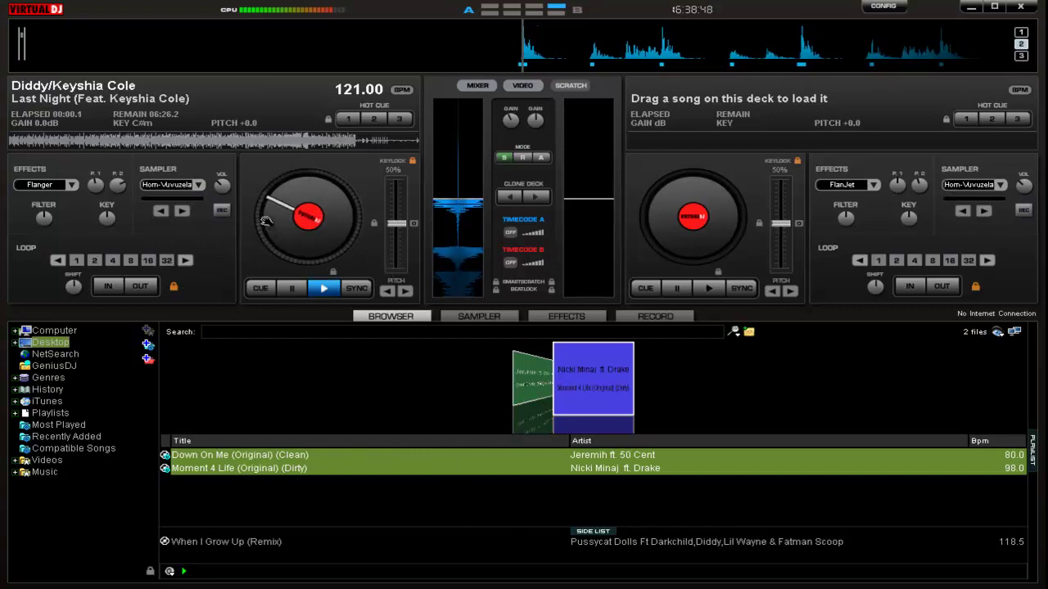
pyautogui.scroll(-1, 269, 226)
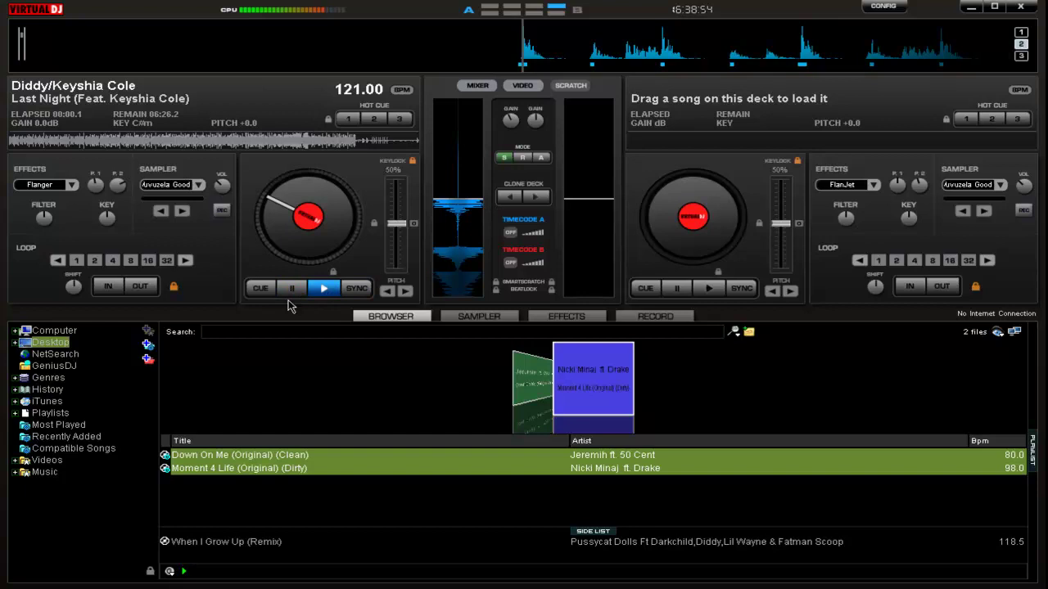
pyautogui.click(264, 289)
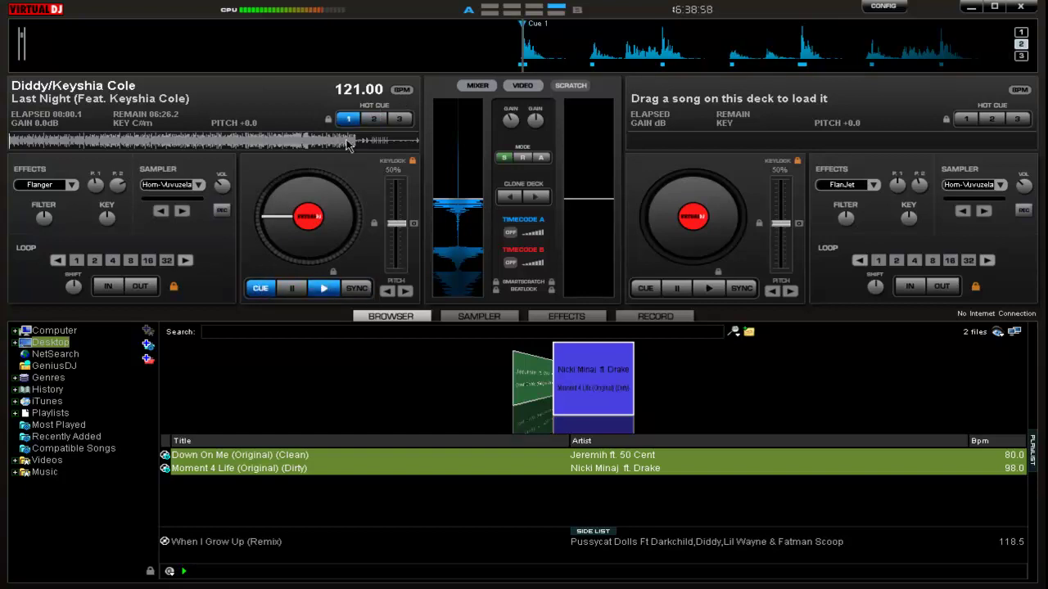
# Step: Play Last Night, lower deck 1 gain to about -23 dB, and test hot cue 1
pyautogui.click(321, 293)
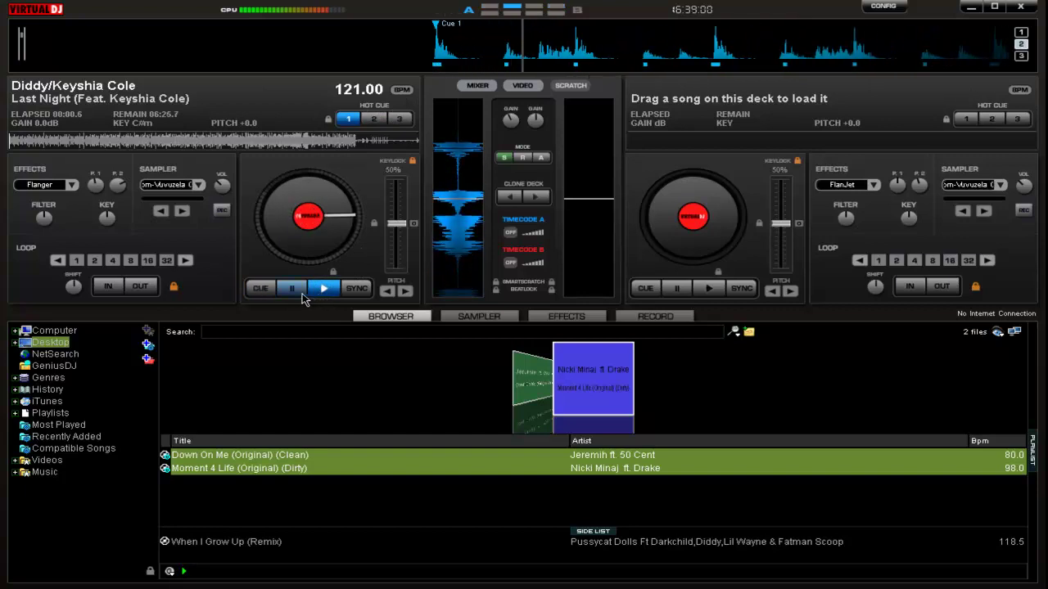
pyautogui.moveTo(512, 120); pyautogui.dragTo(518, 194)
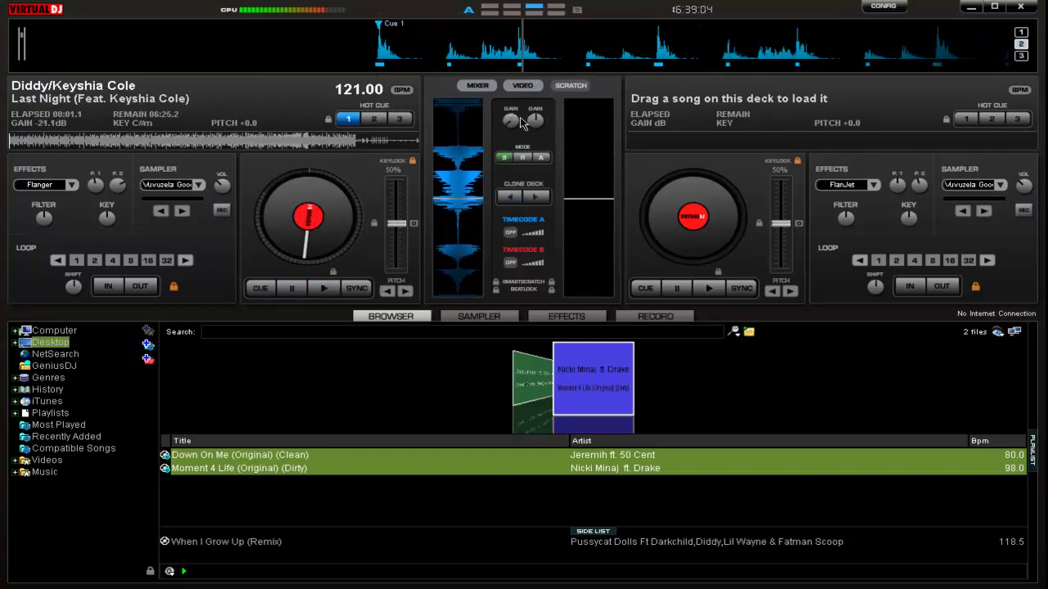
pyautogui.scroll(-1, 509, 125)
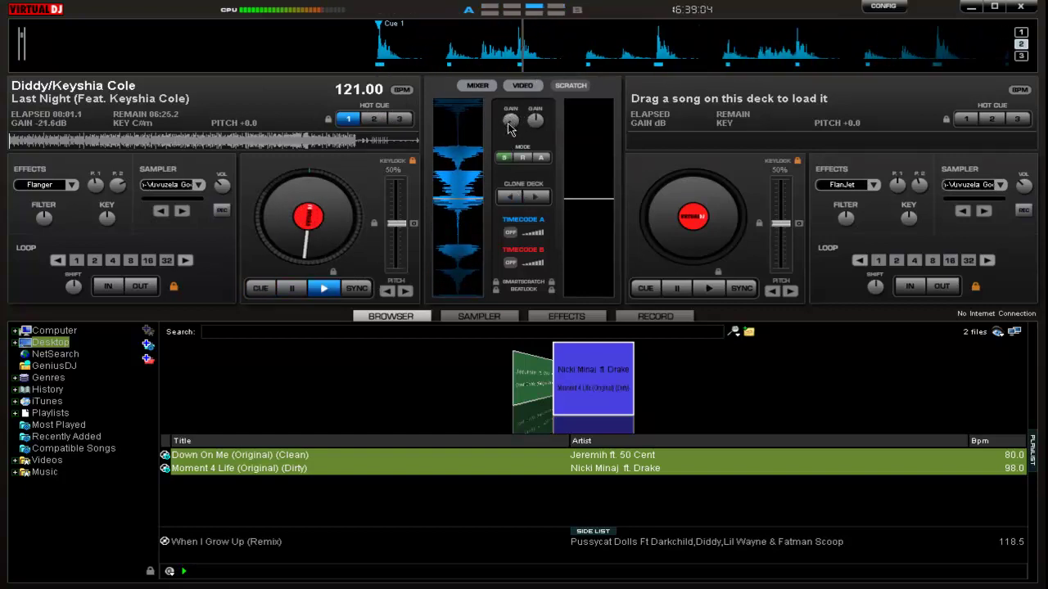
pyautogui.click(324, 288)
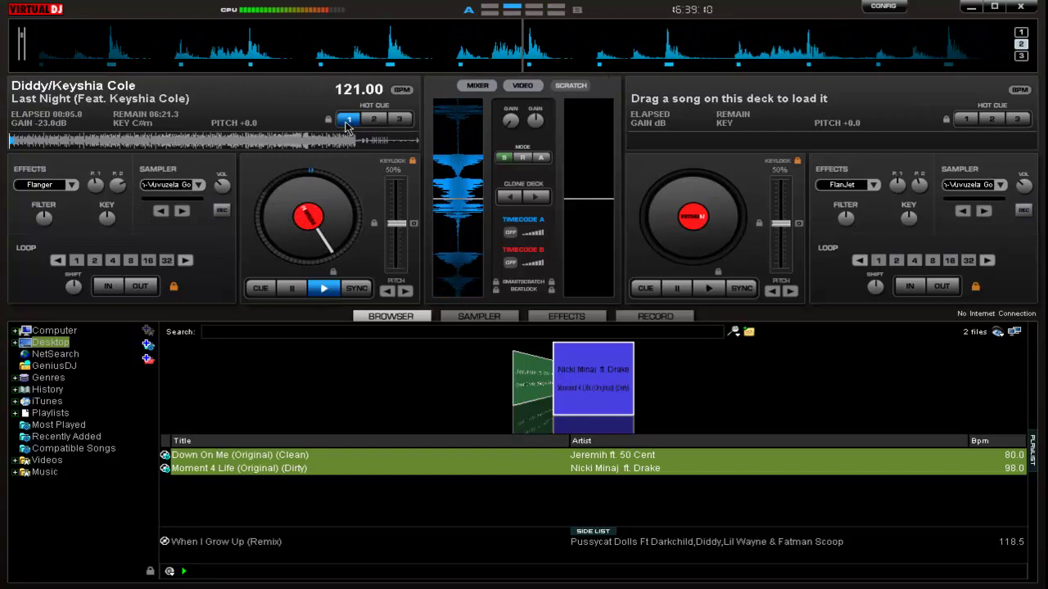
pyautogui.click(347, 120)
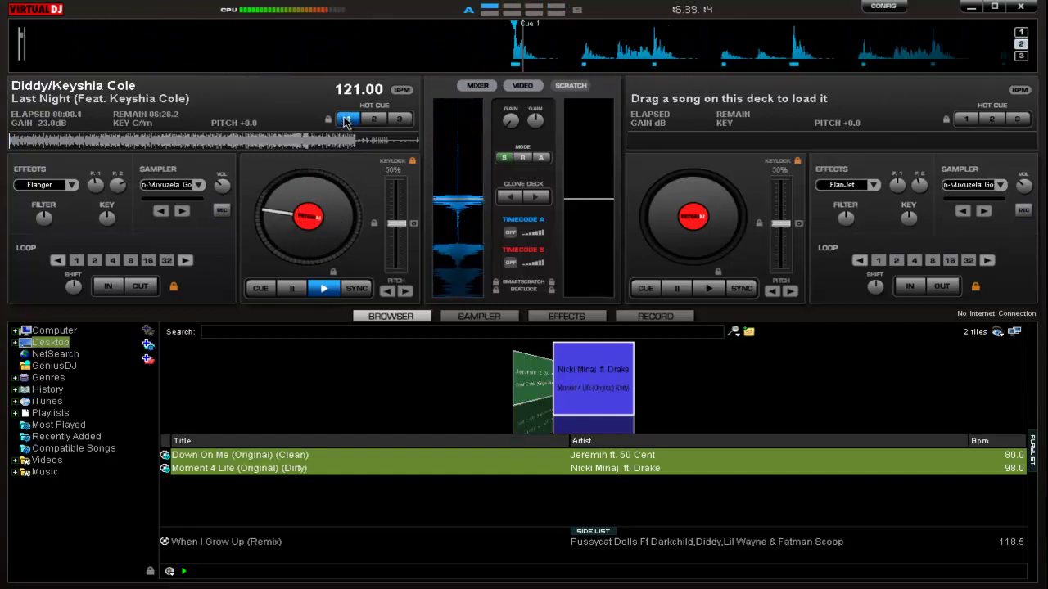
pyautogui.click(347, 119)
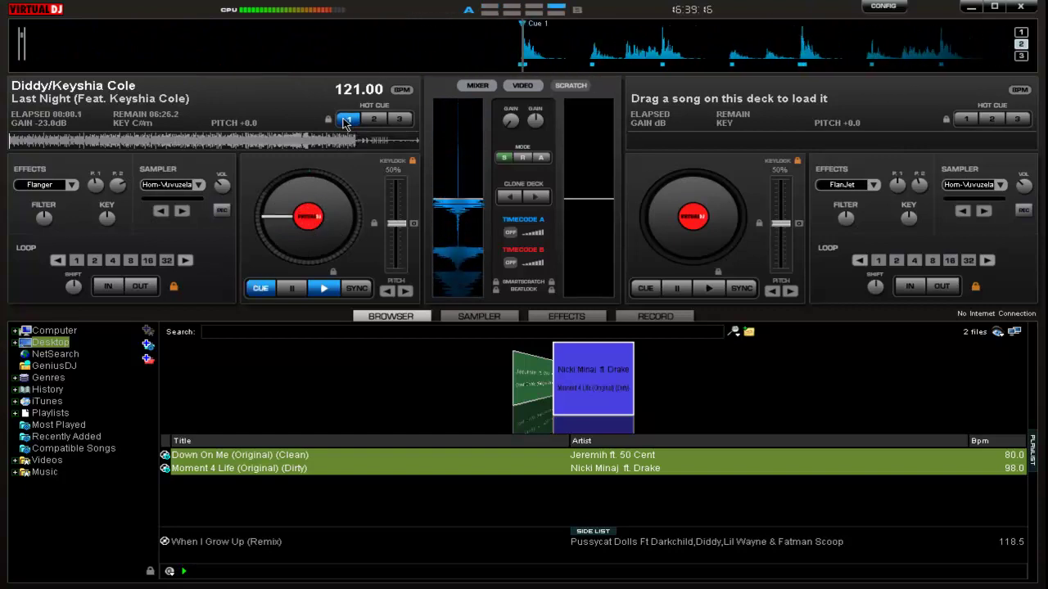
pyautogui.click(347, 119)
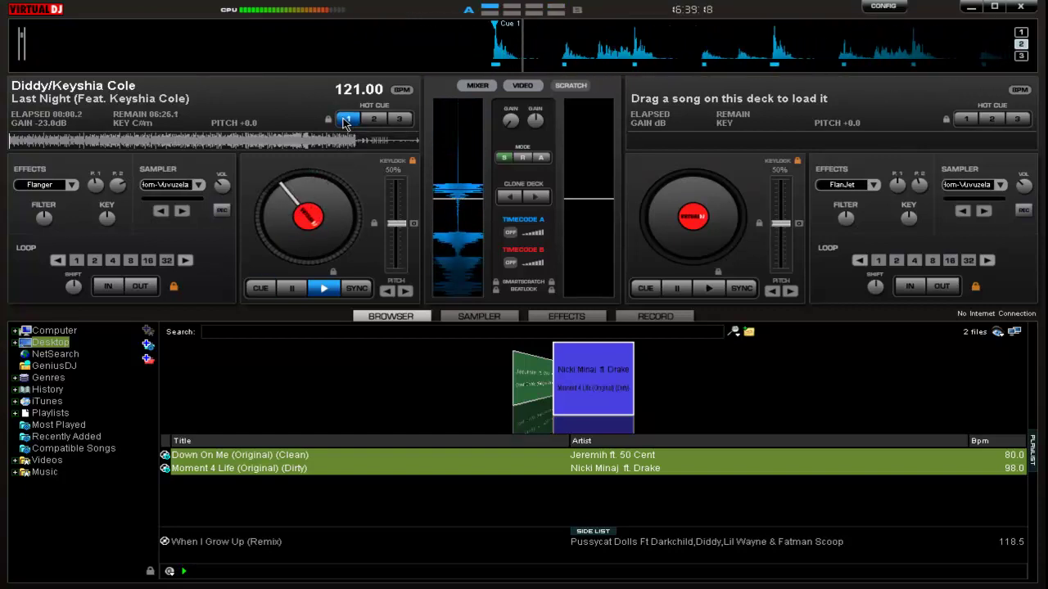
pyautogui.click(290, 291)
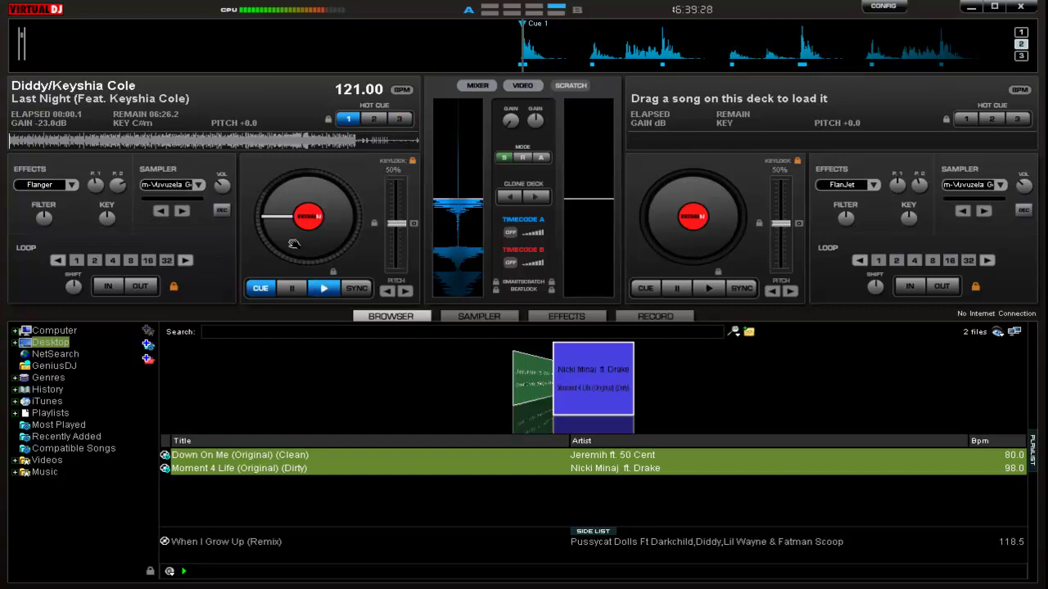
# Step: Pause Last Night at about 00:08.5 and save hot cue 2 there
pyautogui.click(323, 288)
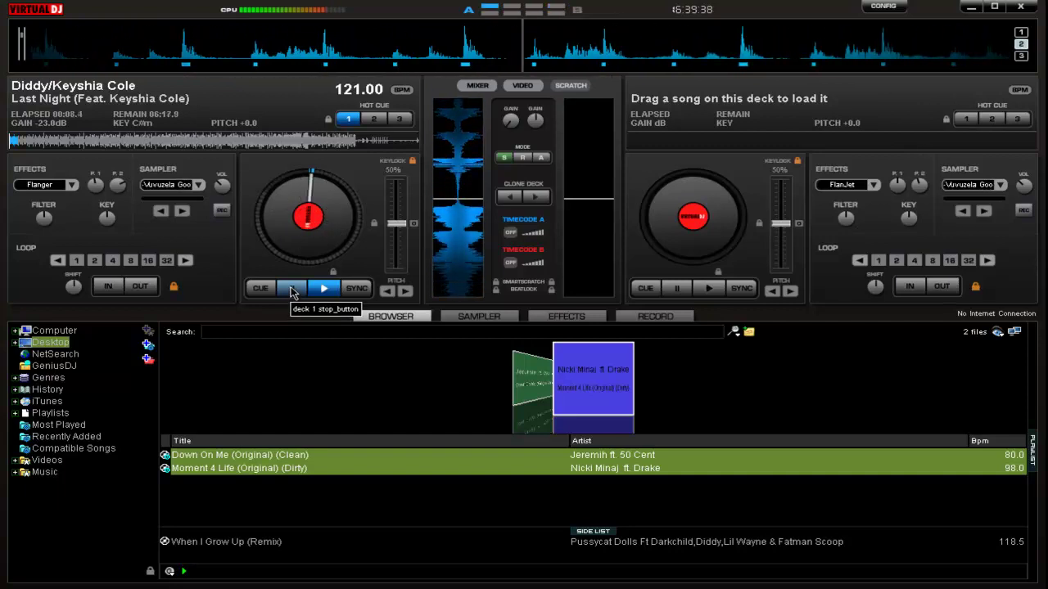
pyautogui.click(293, 289)
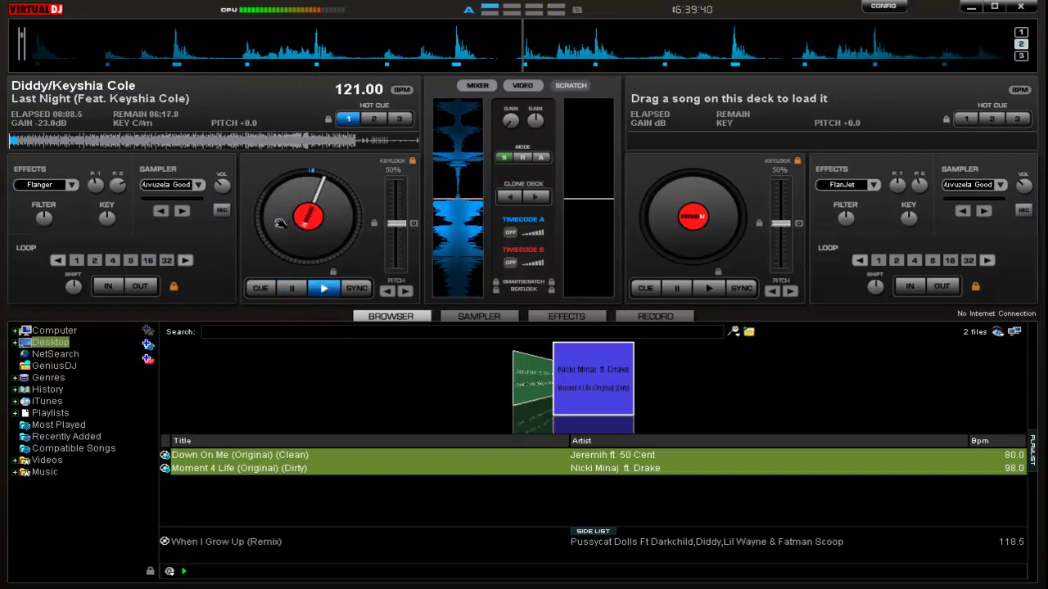
pyautogui.moveTo(279, 221); pyautogui.dragTo(278, 221)
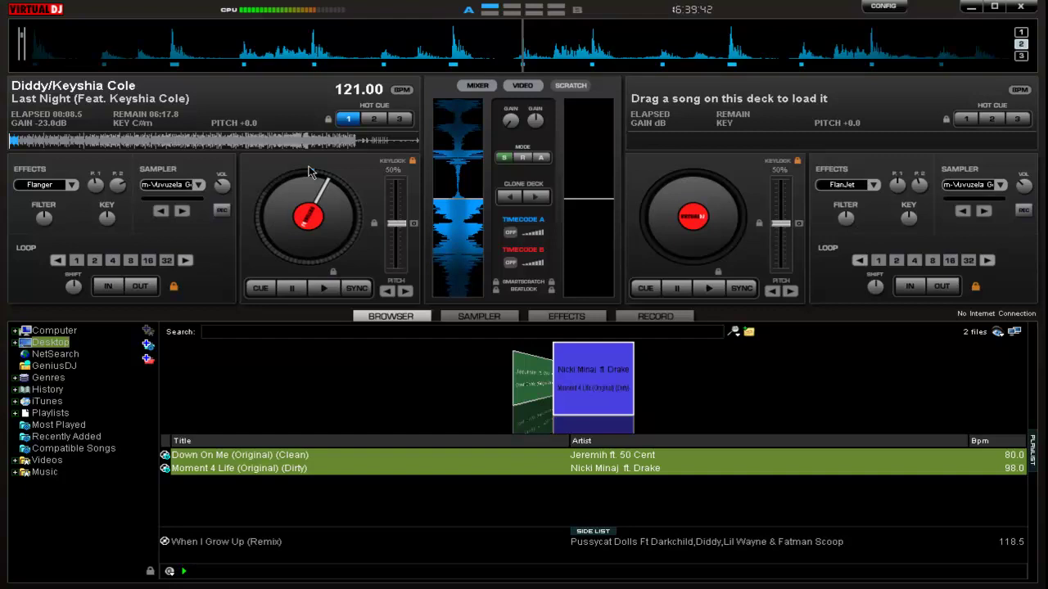
pyautogui.click(373, 118)
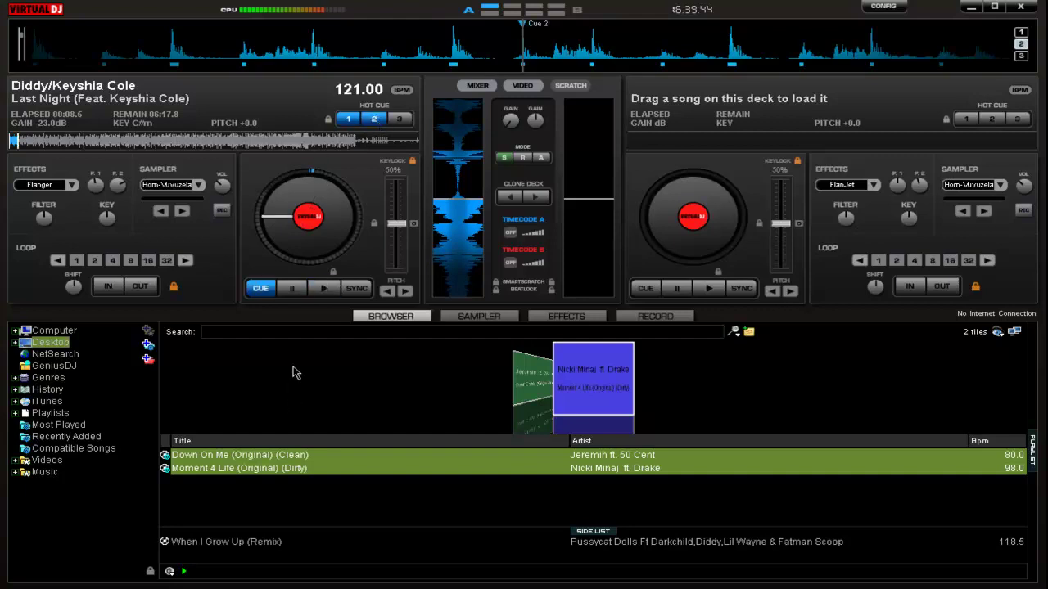
# Step: Alternate between hot cues 1 and 2, then stop deck 1 at cue 1
pyautogui.click(350, 120)
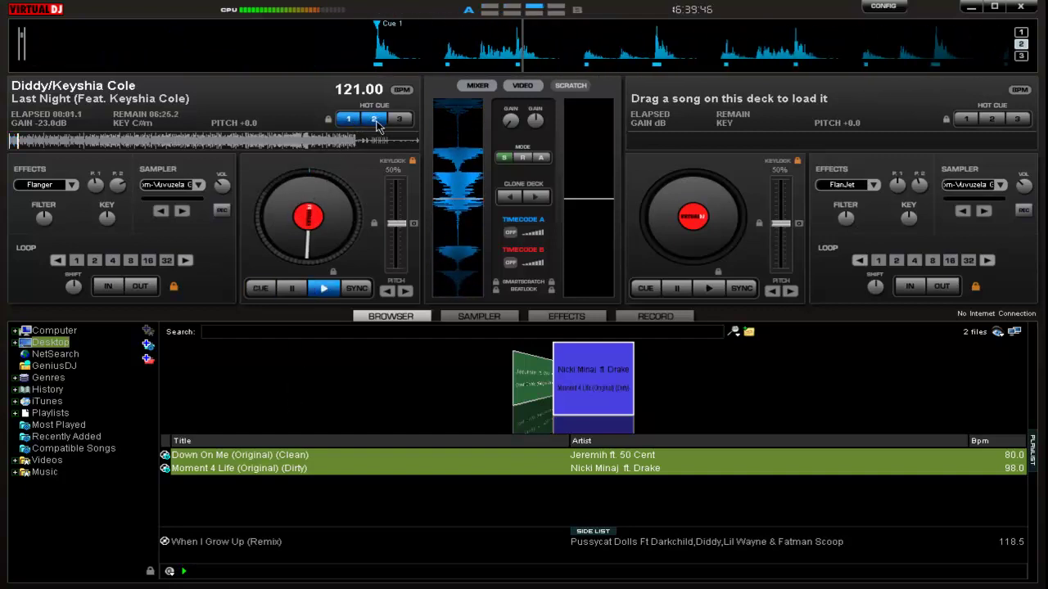
pyautogui.click(376, 120)
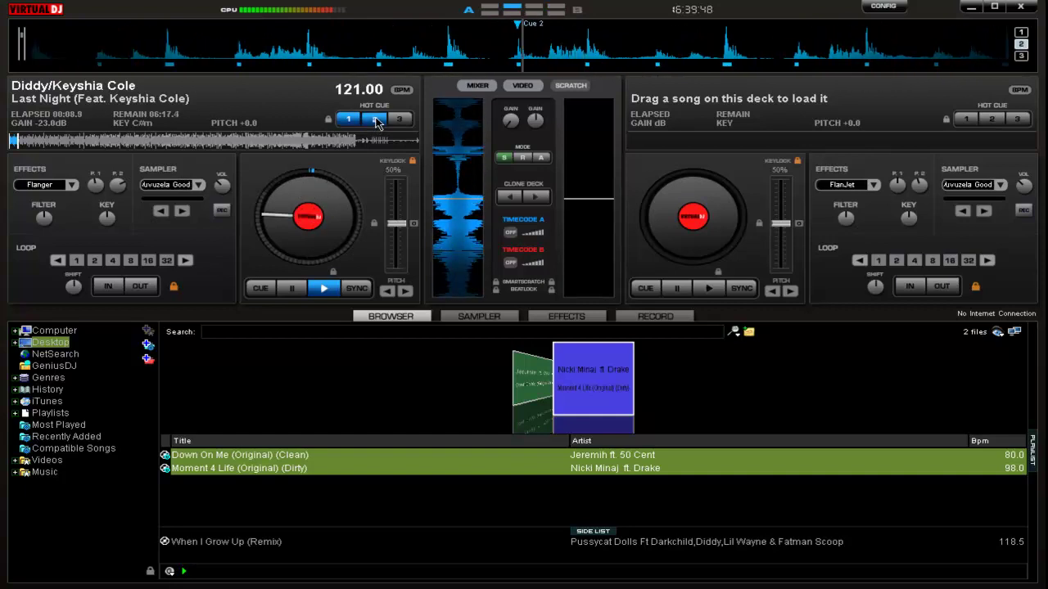
pyautogui.click(370, 121)
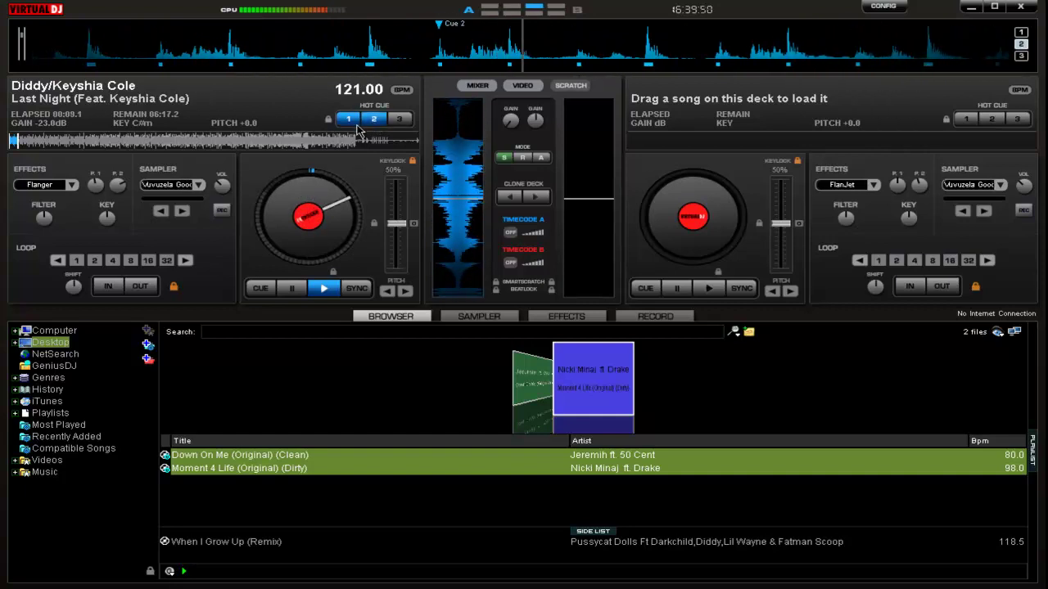
pyautogui.click(350, 120)
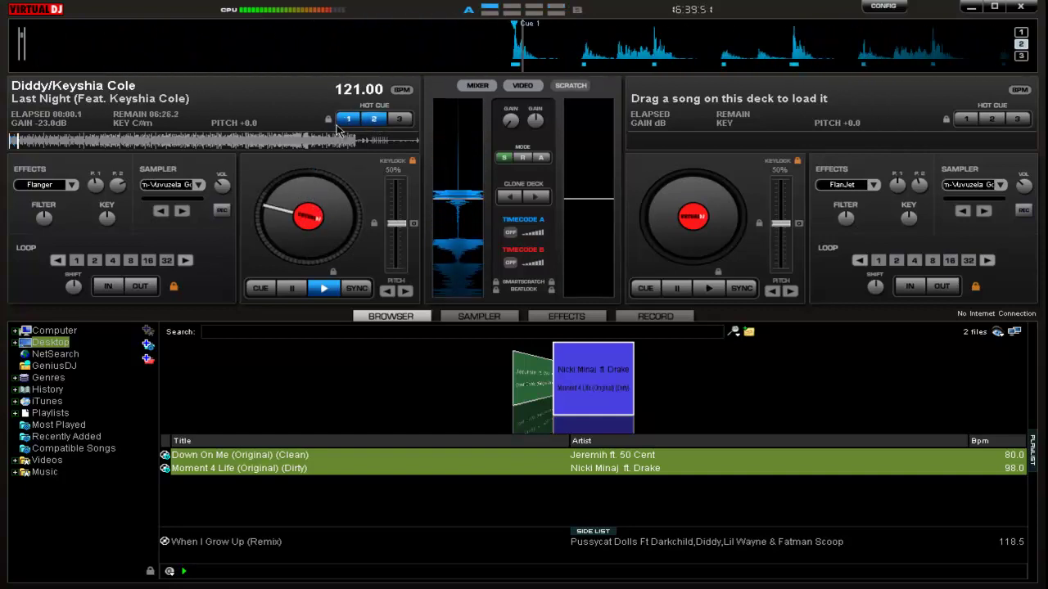
pyautogui.click(379, 121)
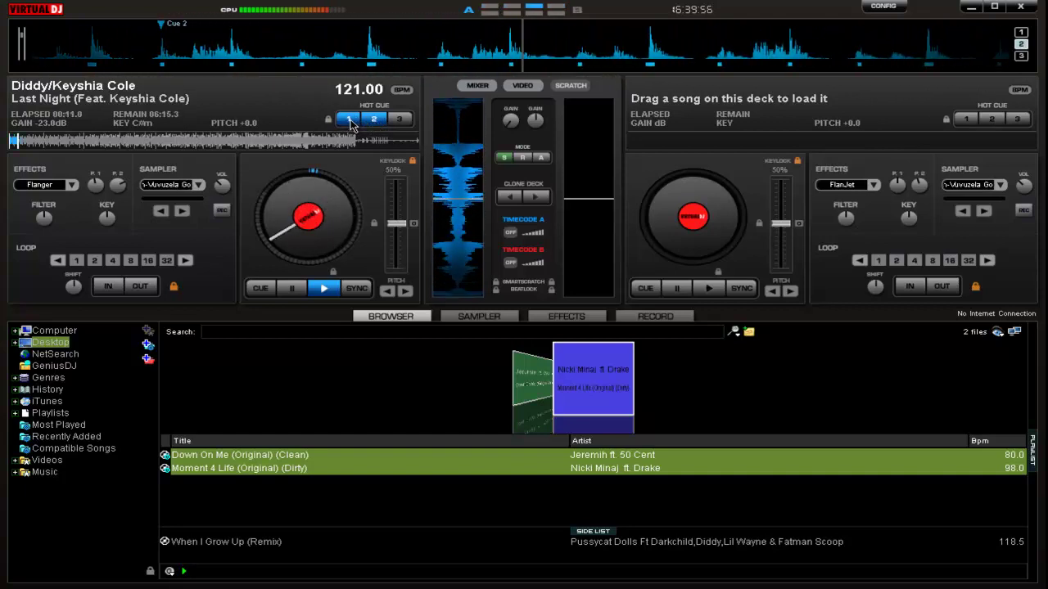
pyautogui.click(350, 120)
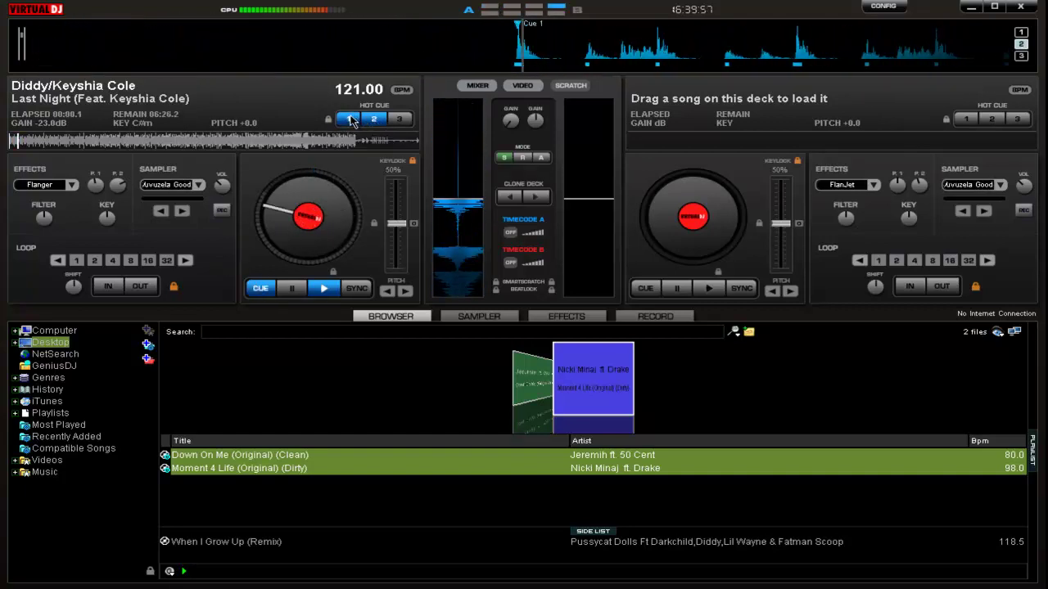
pyautogui.click(290, 289)
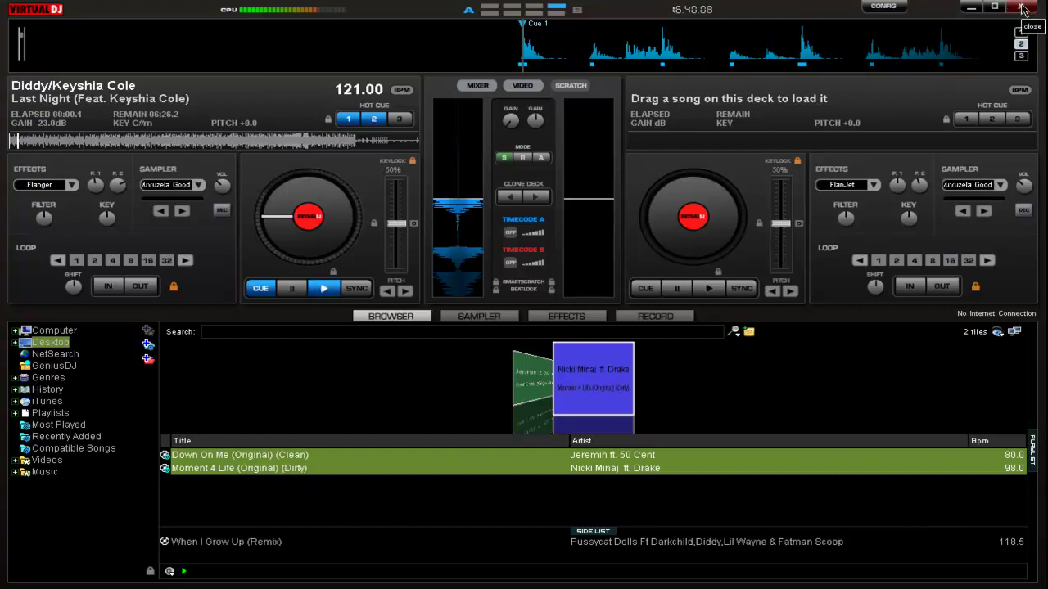
# Step: Close and relaunch VirtualDJ, then search the library for 'diddy' to list its 13 tracks
pyautogui.click(1022, 8)
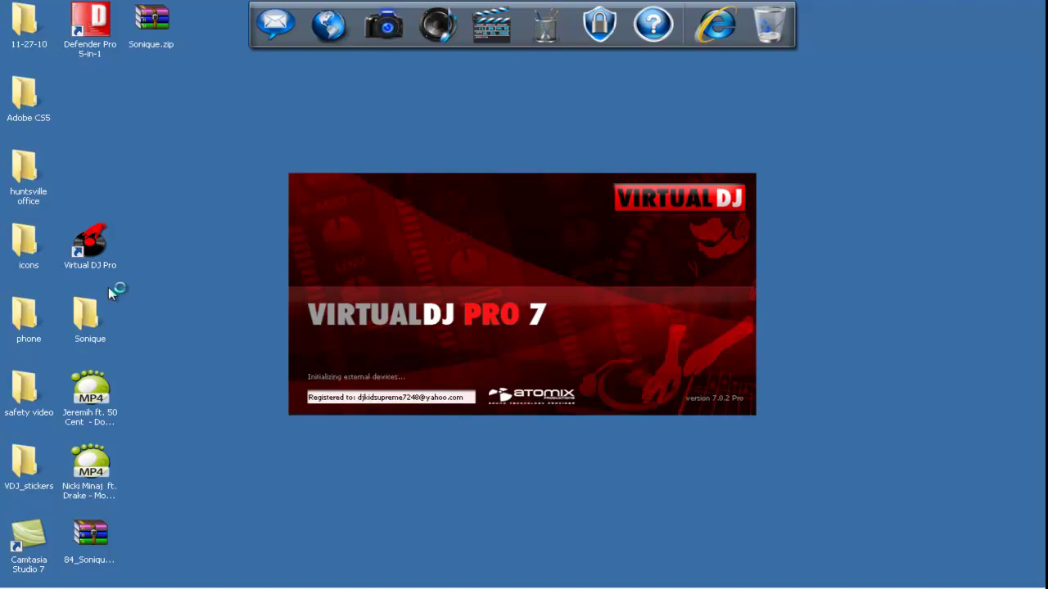
pyautogui.write('diddy')
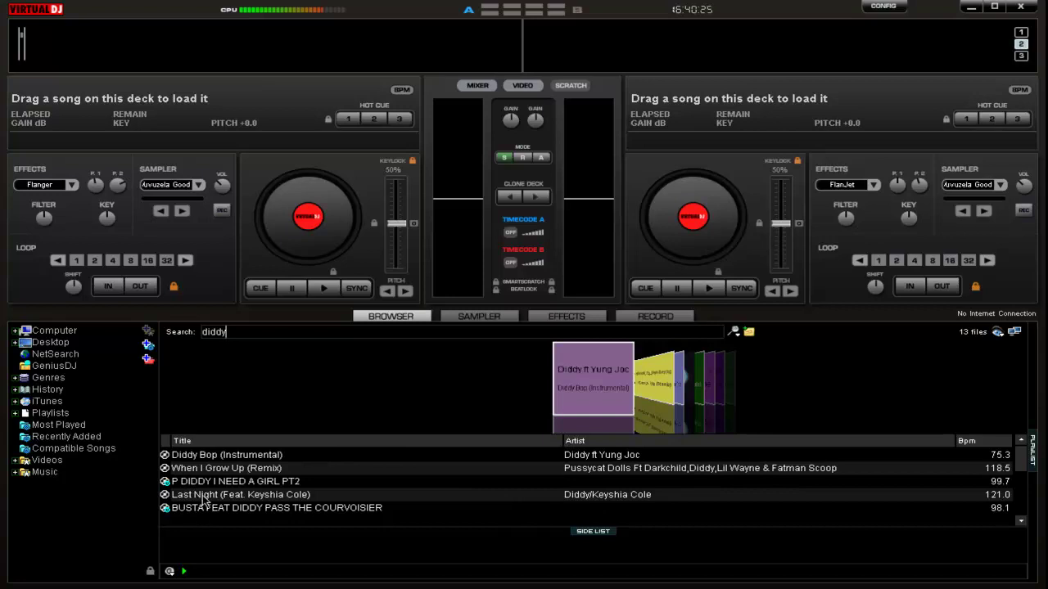
# Step: Load Last Night (Feat. Keyshia Cole) onto deck 1 and start it playing
pyautogui.click(209, 495)
pyautogui.moveTo(211, 492); pyautogui.dragTo(304, 217)
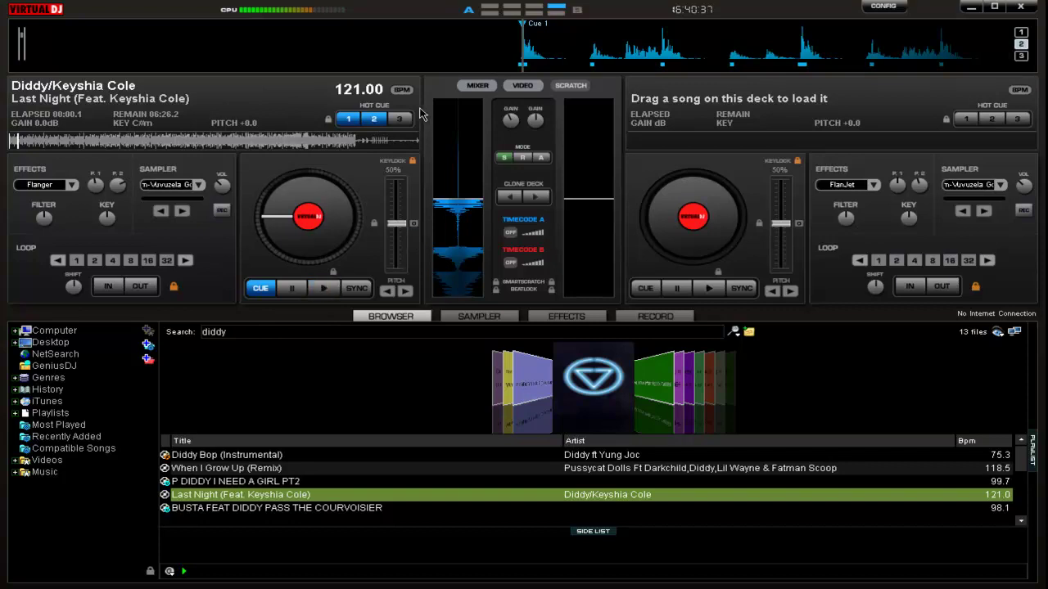
pyautogui.click(325, 290)
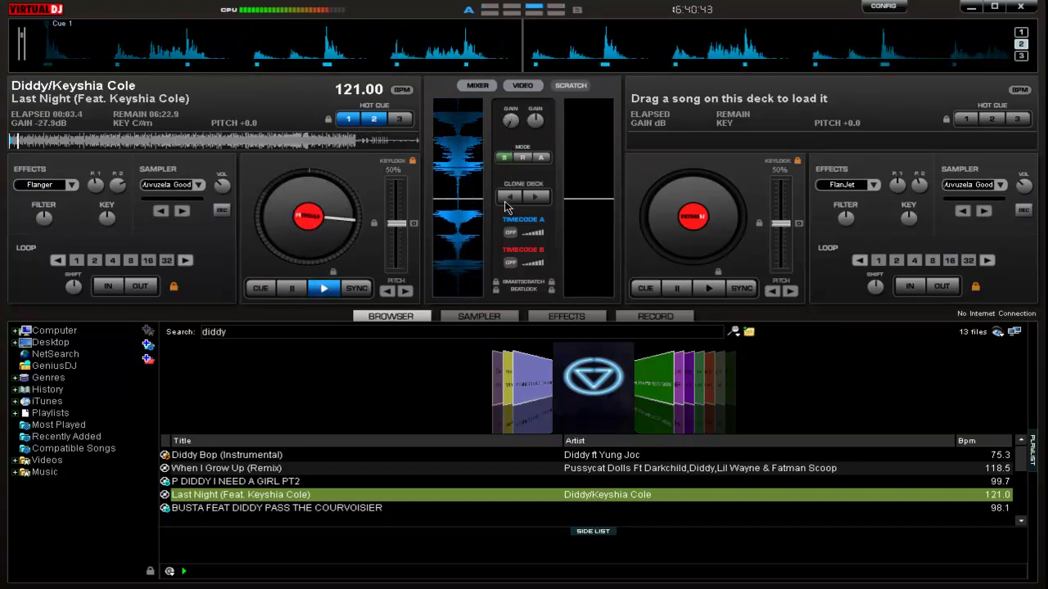
# Step: Jump between saved hot cues 2, 1 and 2, then pause and resume deck 1
pyautogui.click(373, 120)
pyautogui.click(352, 120)
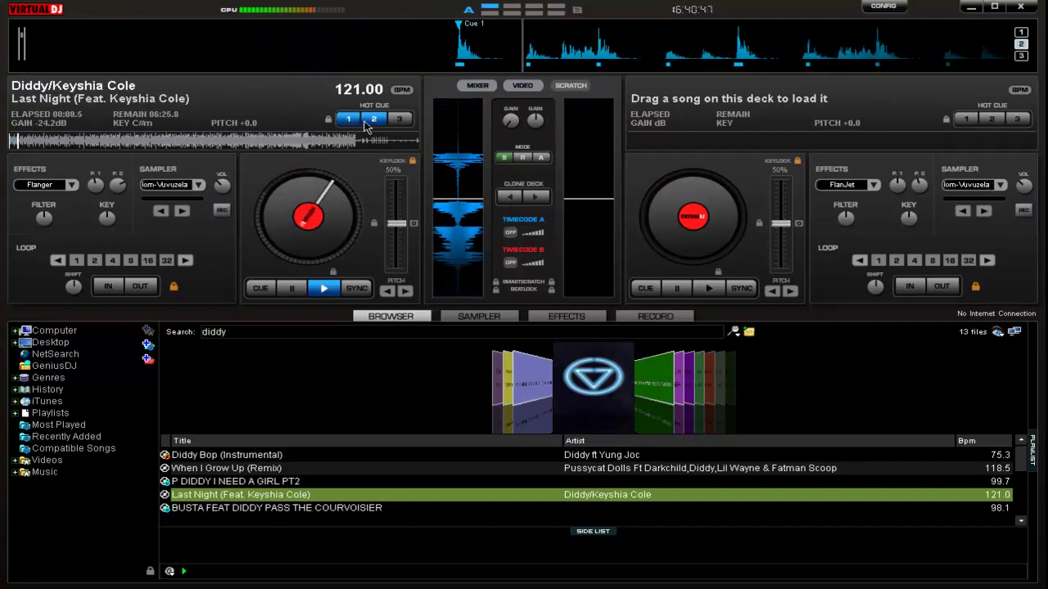
pyautogui.click(373, 120)
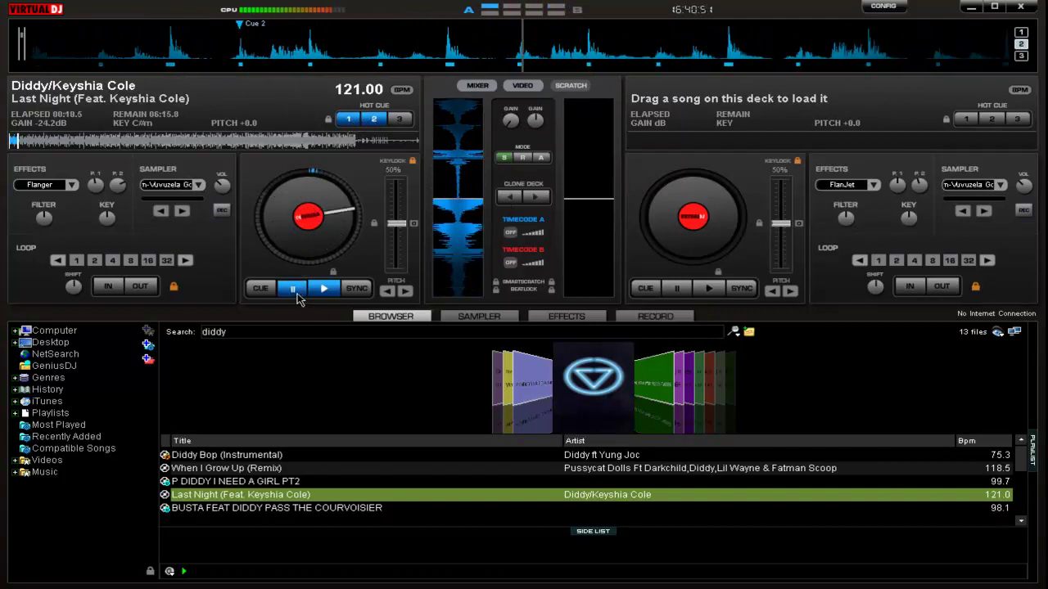
pyautogui.click(262, 288)
pyautogui.press('space')
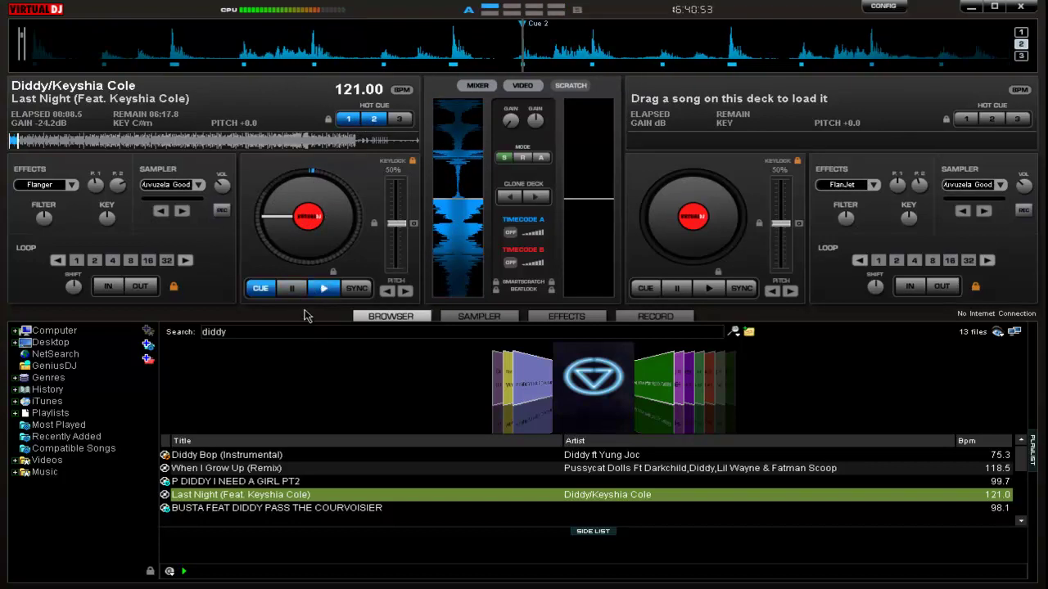